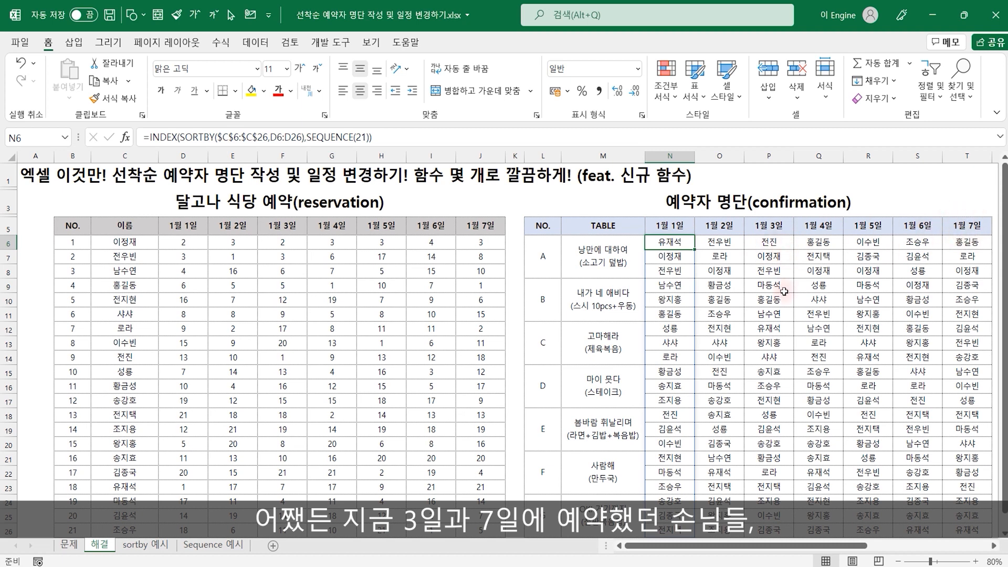
Compare the 1월 3일 and 1월 7일 columns between the confirmation list and the rescheduled list, and inspect the reservation table
{"action": "mouse_move", "coordinate": [742, 210]}
{"action": "left_mouse_down"}
{"action": "mouse_move", "coordinate": [793, 436]}
{"action": "mouse_move", "coordinate": [793, 540]}
{"action": "left_mouse_up"}
{"action": "left_click_drag", "start_coordinate": [940, 209], "coordinate": [994, 540]}
{"action": "mouse_move", "coordinate": [923, 307]}
{"action": "left_mouse_down"}
{"action": "mouse_move", "coordinate": [806, 342]}
{"action": "mouse_move", "coordinate": [882, 323]}
{"action": "mouse_move", "coordinate": [937, 346]}
{"action": "mouse_move", "coordinate": [926, 307]}
{"action": "mouse_move", "coordinate": [857, 344]}
{"action": "left_mouse_up"}
{"action": "left_click_drag", "start_coordinate": [870, 286], "coordinate": [891, 333]}
{"action": "mouse_move", "coordinate": [856, 227]}
{"action": "left_mouse_down"}
{"action": "mouse_move", "coordinate": [837, 269]}
{"action": "mouse_move", "coordinate": [915, 255]}
{"action": "mouse_move", "coordinate": [896, 269]}
{"action": "left_mouse_up"}
{"action": "key", "text": "Escape"}
{"action": "mouse_move", "coordinate": [855, 343]}
{"action": "left_mouse_down"}
{"action": "mouse_move", "coordinate": [1007, 342]}
{"action": "mouse_move", "coordinate": [1004, 328]}
{"action": "left_mouse_up"}
{"action": "left_click", "coordinate": [899, 287]}
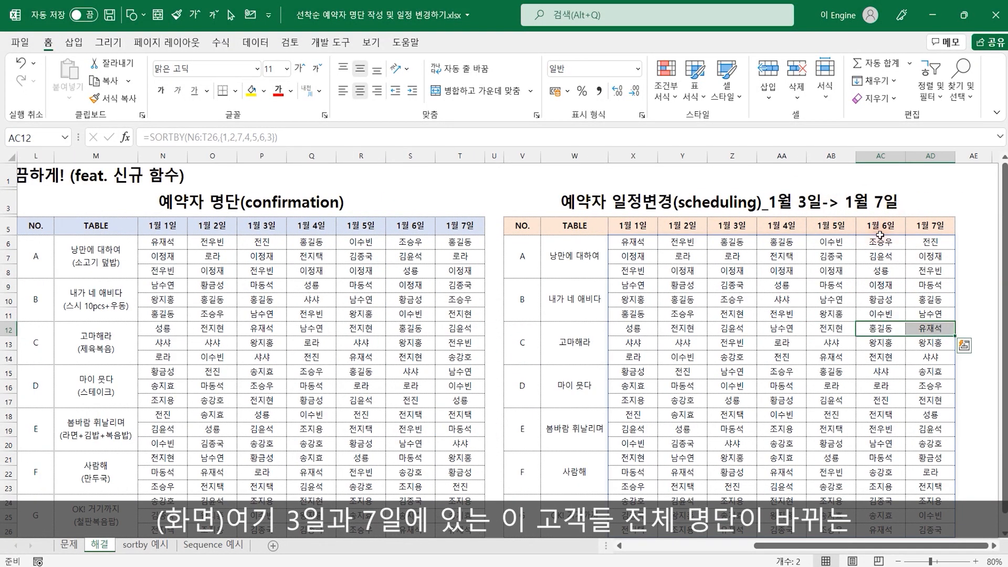
{"action": "left_click", "coordinate": [732, 156]}
{"action": "left_click", "coordinate": [931, 155], "text": "ctrl"}
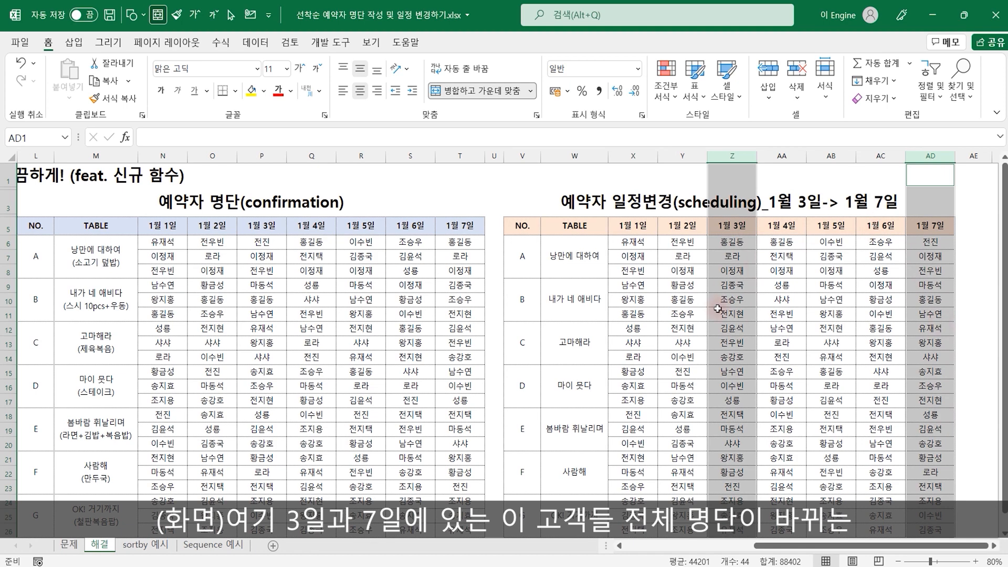
{"action": "left_click_drag", "start_coordinate": [618, 333], "coordinate": [1, 309]}
{"action": "left_click", "coordinate": [344, 283]}
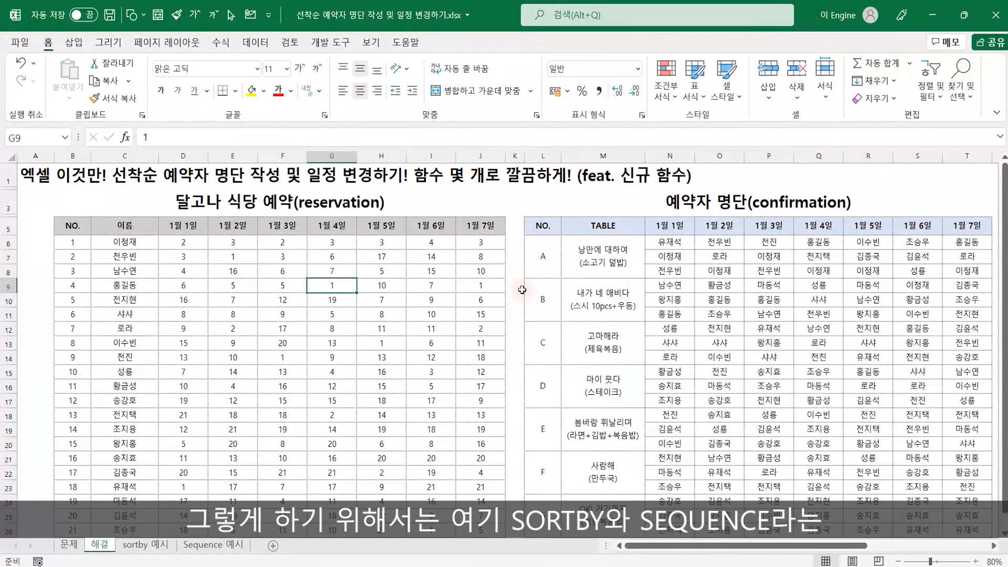
{"action": "left_click", "coordinate": [674, 246]}
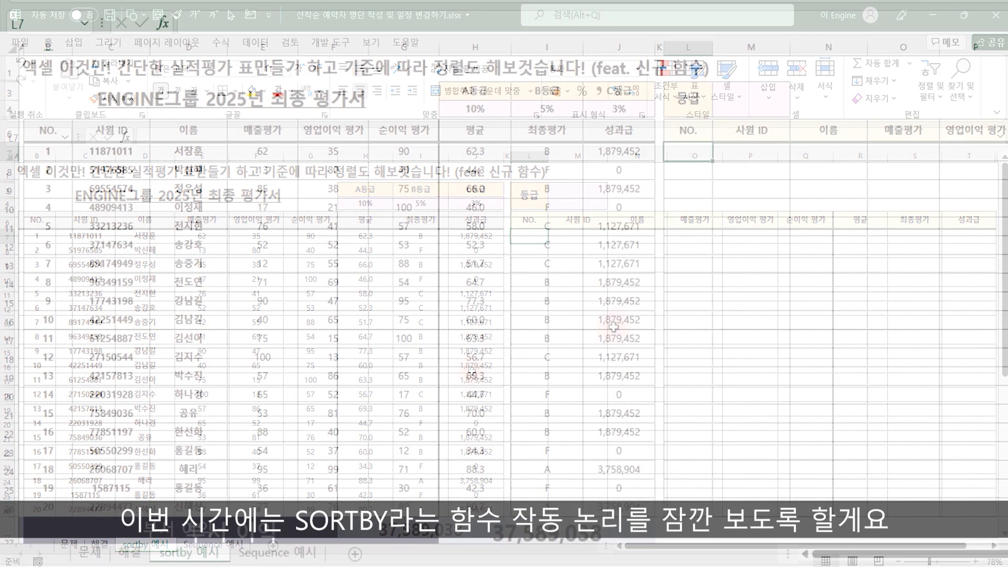
Start a SORTBY formula in cell L7 of the sortby 예시 sheet with B7:J26 as the array to sort
{"action": "type", "text": "="}
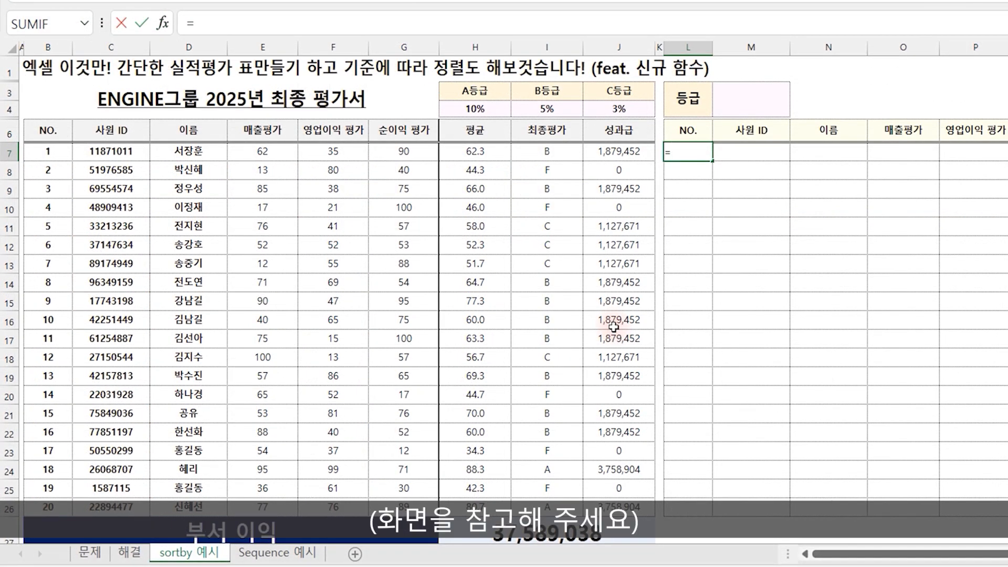
{"action": "type", "text": "sortby"}
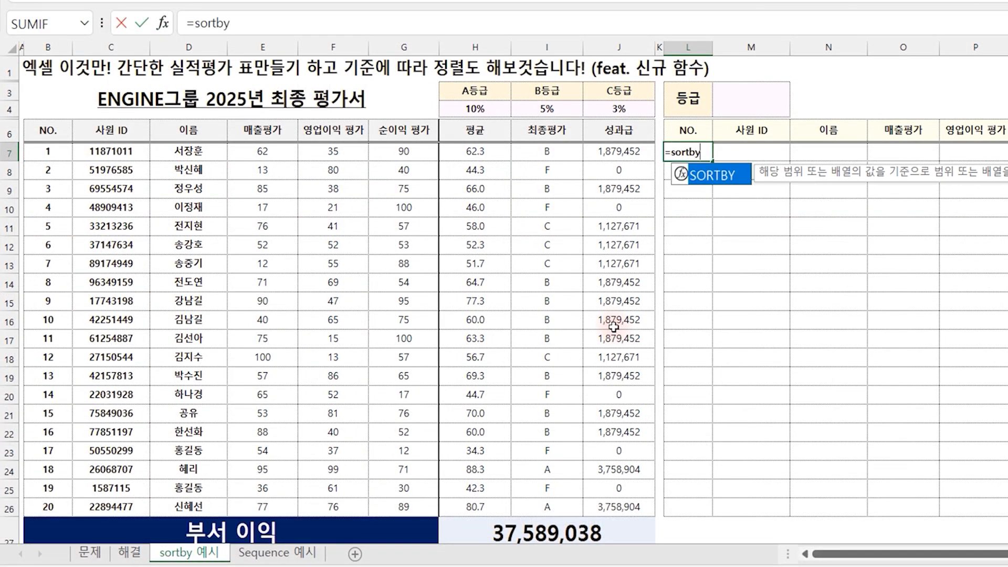
{"action": "type", "text": "("}
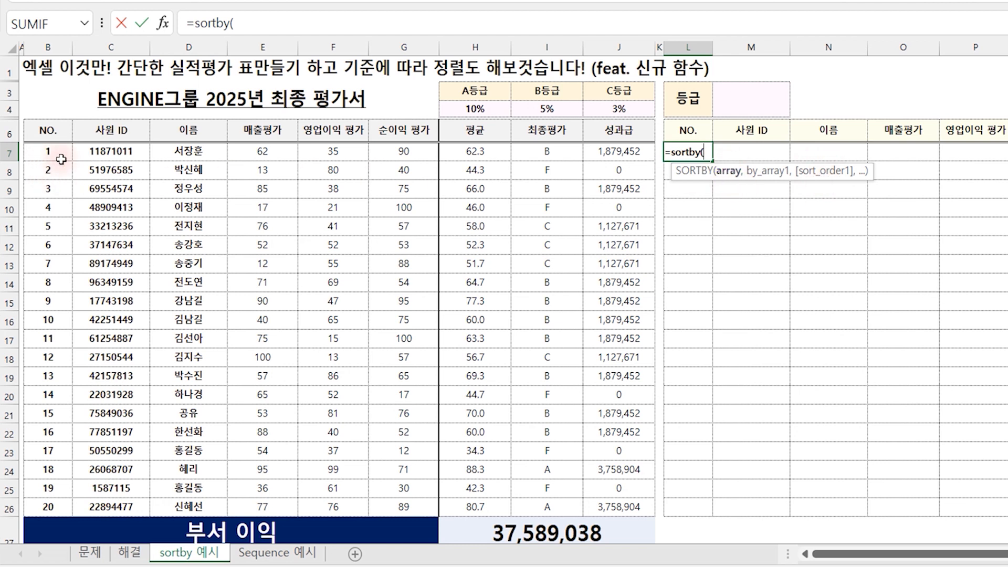
{"action": "left_click_drag", "start_coordinate": [55, 153], "coordinate": [612, 508]}
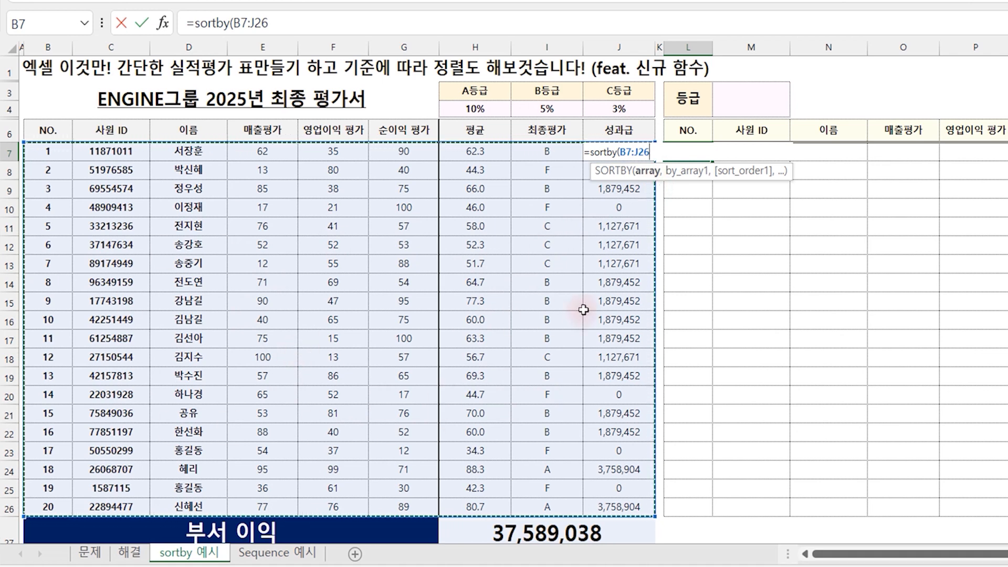
{"action": "type", "text": ","}
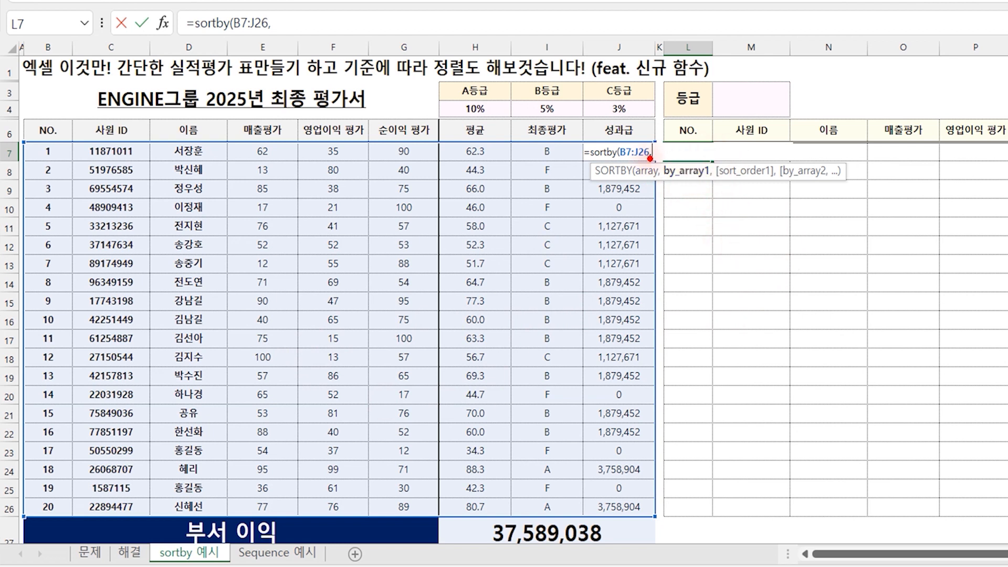
{"action": "left_click_drag", "start_coordinate": [771, 192], "coordinate": [779, 192]}
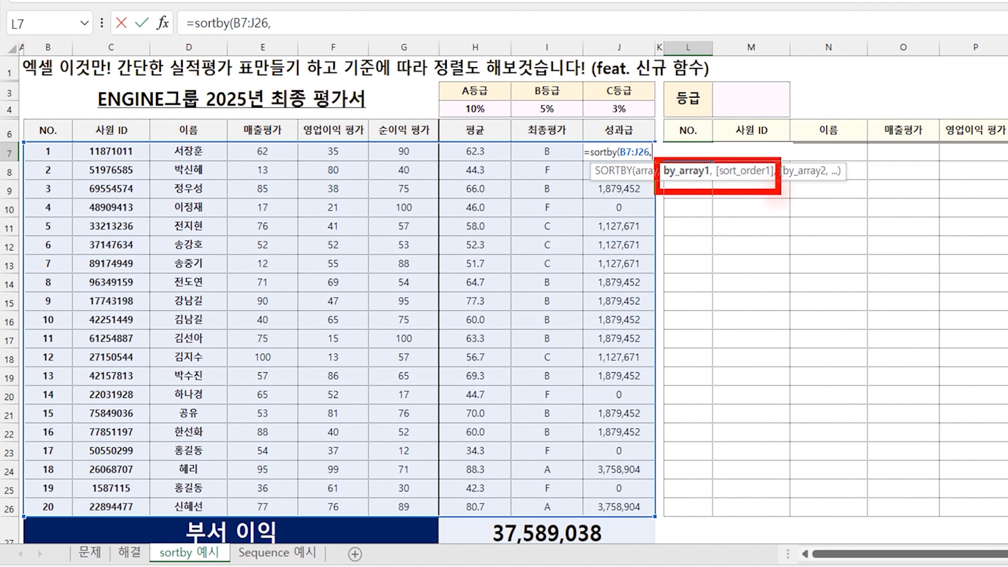
{"action": "mouse_move", "coordinate": [699, 186]}
{"action": "left_mouse_down"}
{"action": "mouse_move", "coordinate": [719, 203]}
{"action": "mouse_move", "coordinate": [739, 183]}
{"action": "left_mouse_up"}
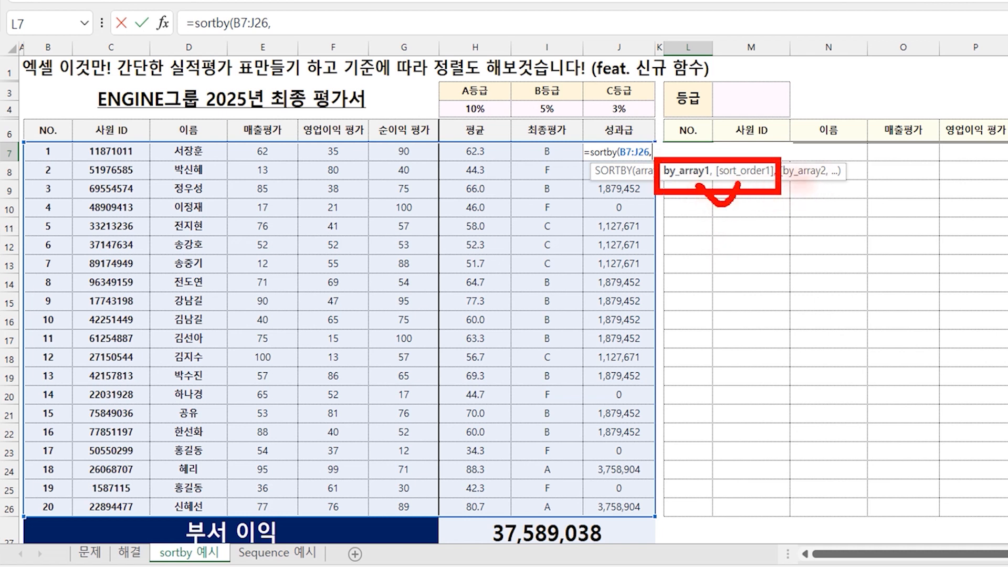
{"action": "mouse_move", "coordinate": [782, 156]}
{"action": "left_mouse_down"}
{"action": "mouse_move", "coordinate": [809, 185]}
{"action": "mouse_move", "coordinate": [898, 198]}
{"action": "left_mouse_up"}
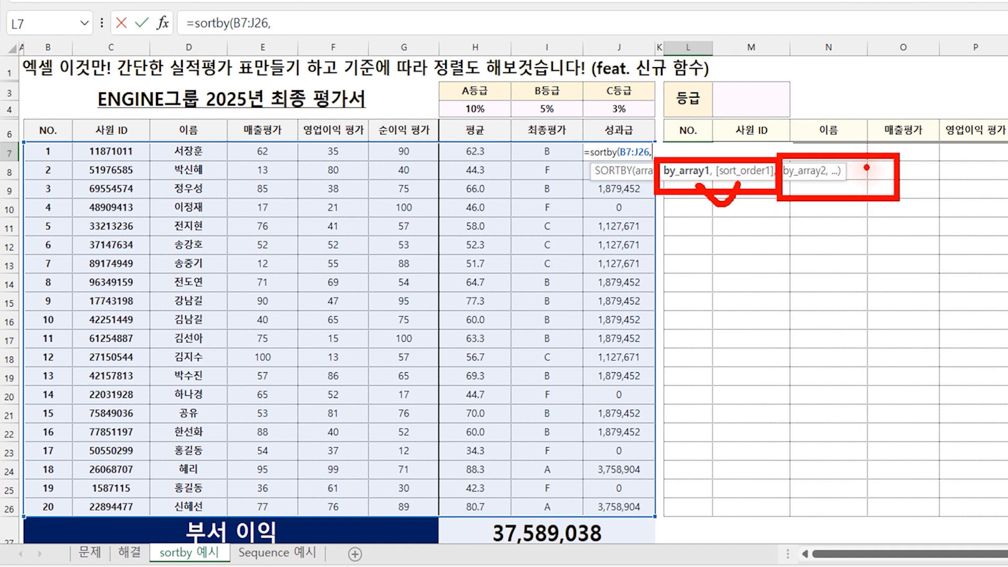
{"action": "mouse_move", "coordinate": [837, 184]}
{"action": "left_mouse_down"}
{"action": "mouse_move", "coordinate": [846, 204]}
{"action": "mouse_move", "coordinate": [860, 185]}
{"action": "mouse_move", "coordinate": [1006, 181]}
{"action": "left_mouse_up"}
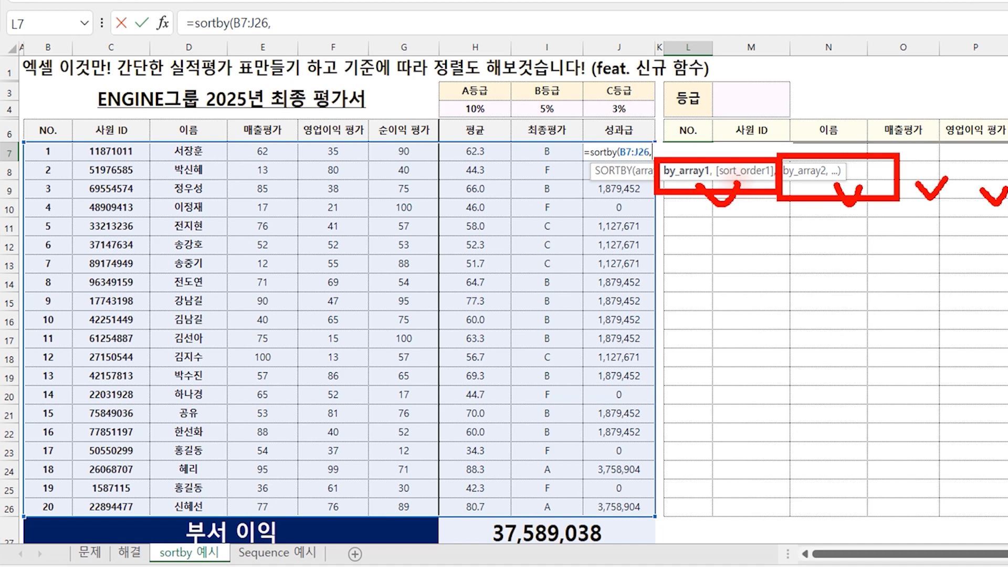
{"action": "key", "text": "Escape"}
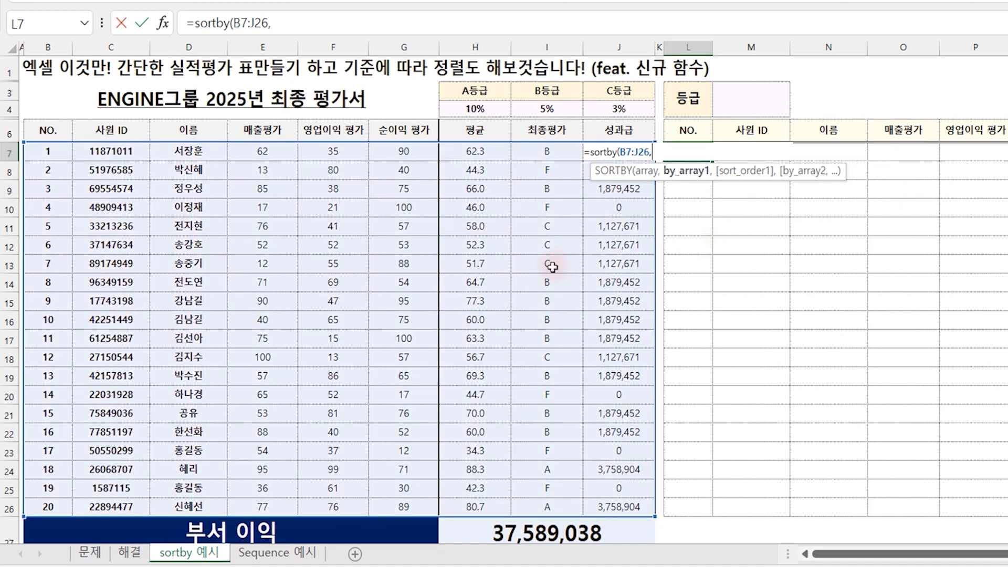
Add the final grades I7:I26 as the formula's first sort key in descending order (-1)
{"action": "left_click_drag", "start_coordinate": [551, 152], "coordinate": [549, 507]}
{"action": "type", "text": ","}
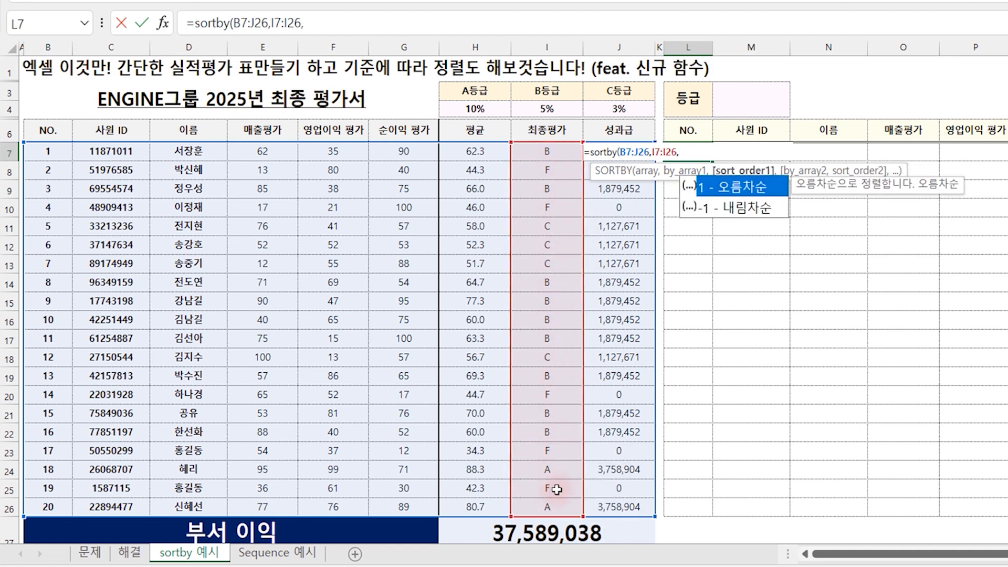
{"action": "double_click", "coordinate": [747, 210]}
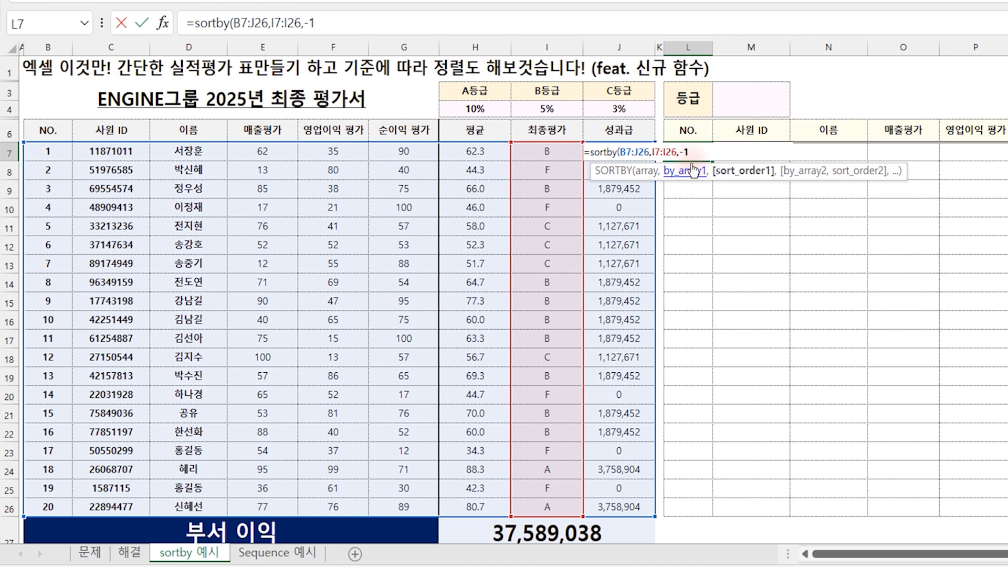
{"action": "type", "text": ","}
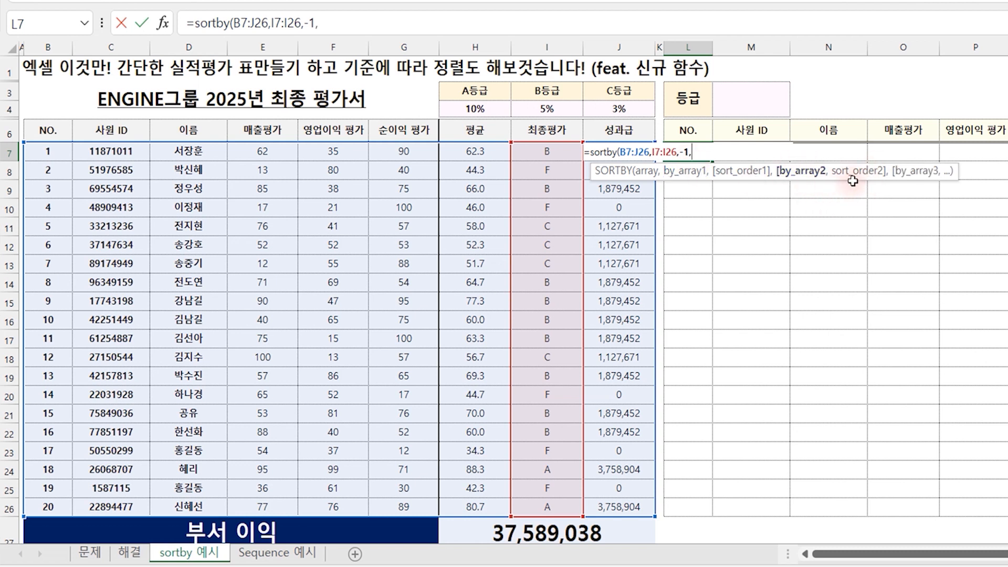
Add the net profit scores G7:G26 as the second sort key in ascending order (1) and complete the SORTBY formula
{"action": "left_click_drag", "start_coordinate": [405, 153], "coordinate": [404, 507]}
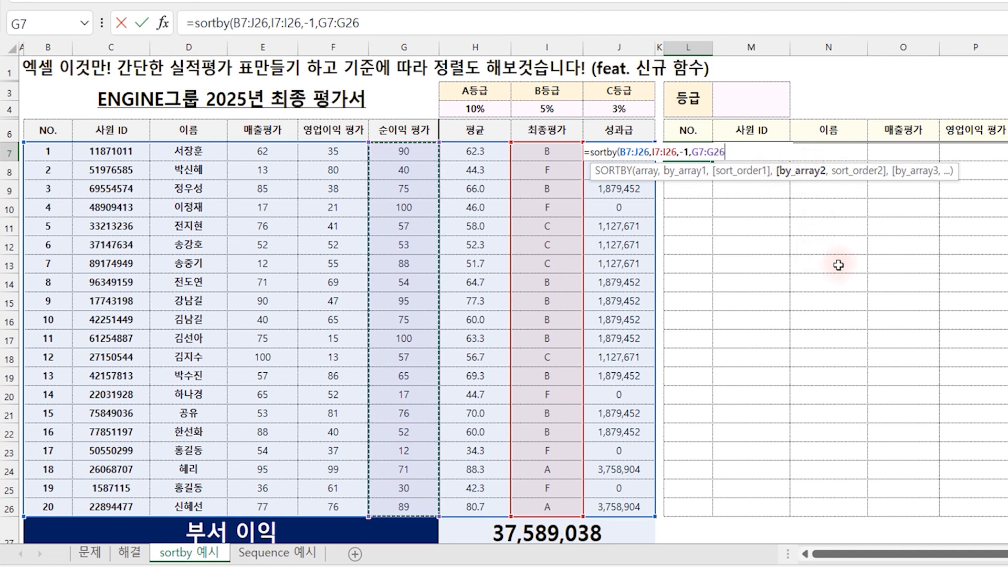
{"action": "type", "text": ",1"}
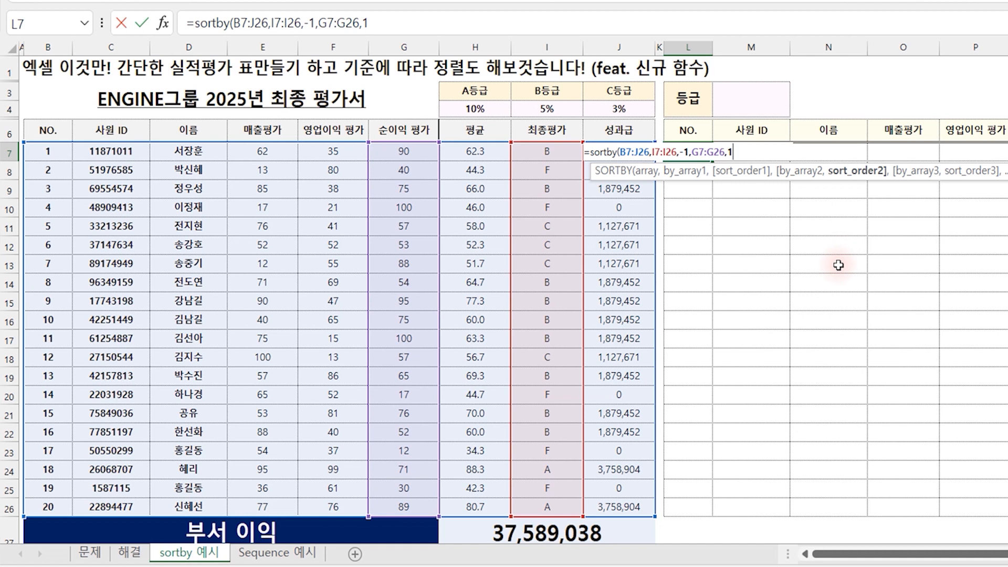
{"action": "type", "text": ")"}
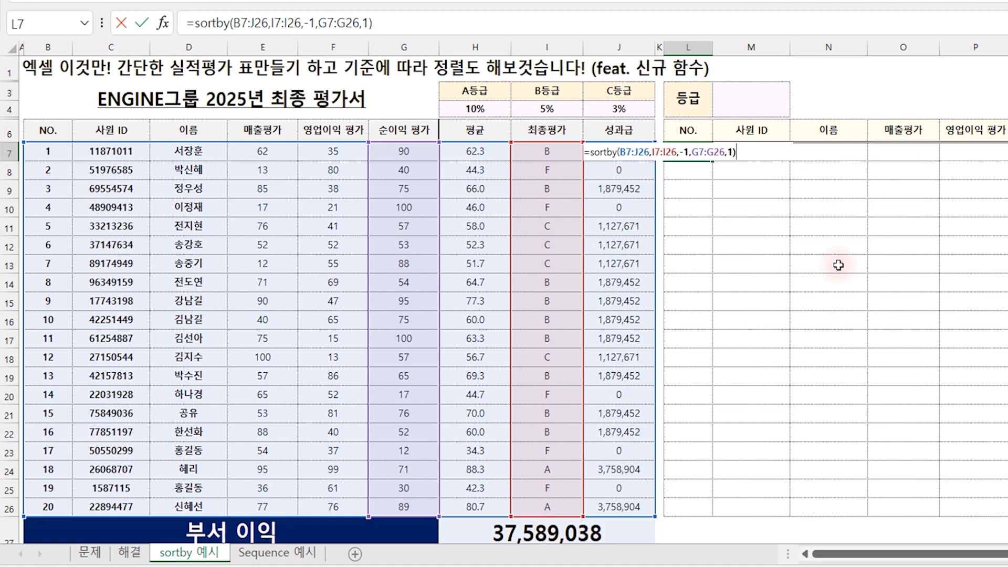
{"action": "key", "text": "Return"}
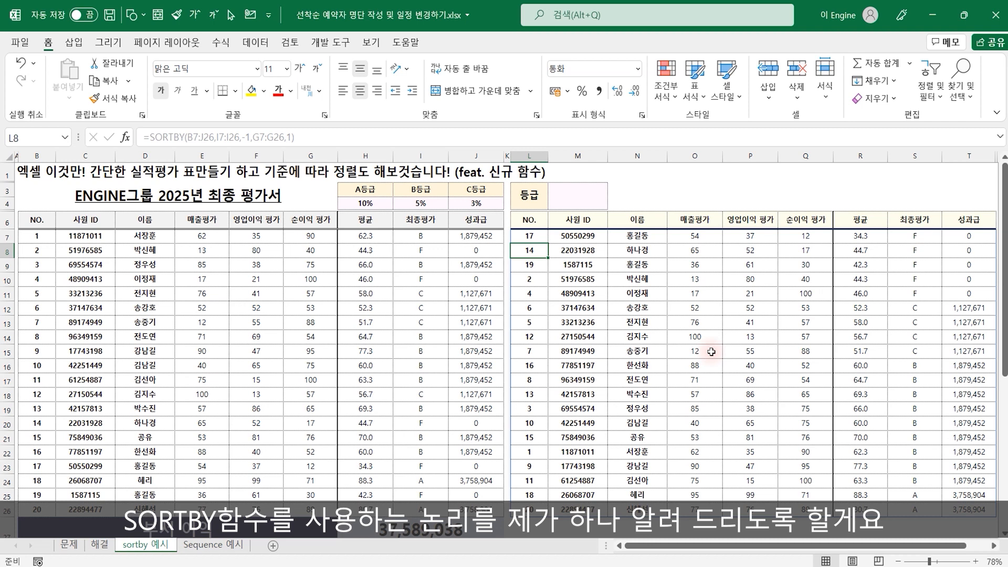
Open the Sequence 예시 sheet and examine the arguments of the SEQUENCE formula in cell D3
{"action": "left_click", "coordinate": [208, 545]}
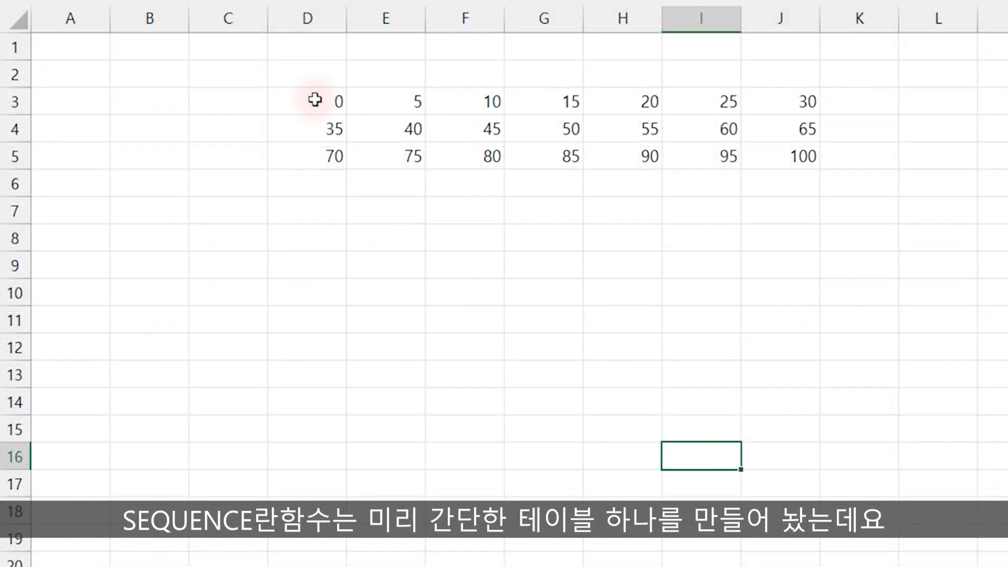
{"action": "left_click_drag", "start_coordinate": [315, 99], "coordinate": [785, 156]}
{"action": "left_click", "coordinate": [294, 99]}
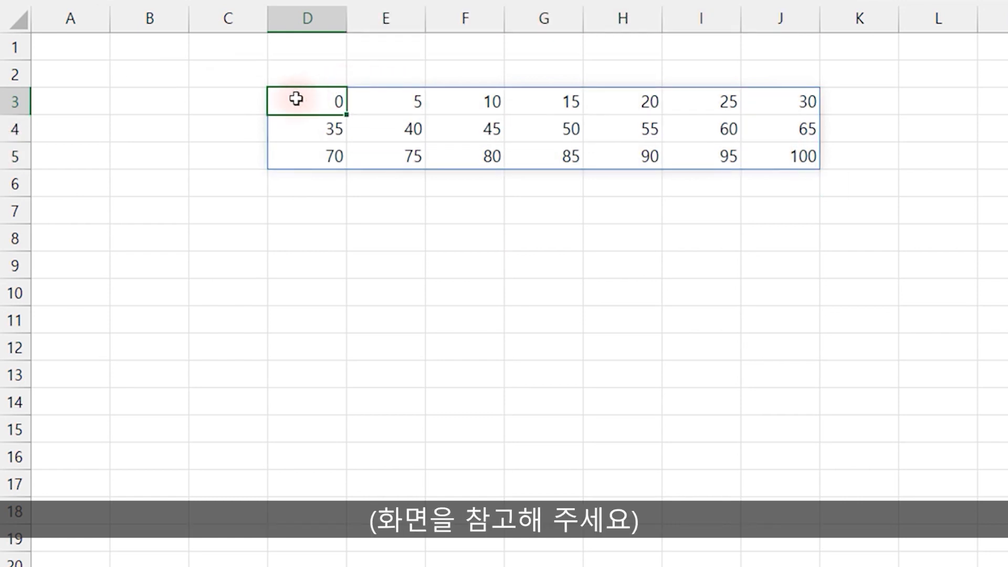
{"action": "double_click", "coordinate": [322, 100]}
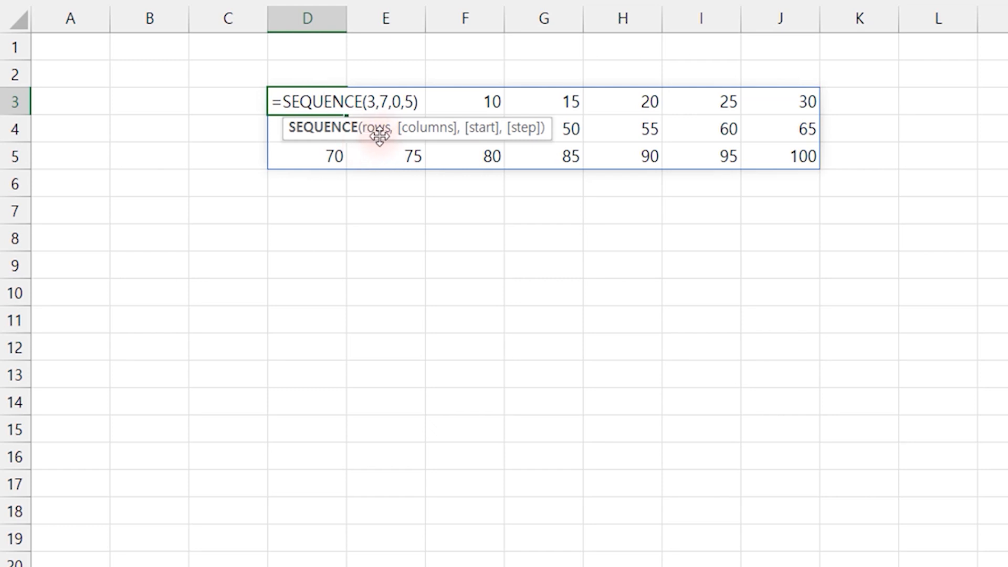
{"action": "left_click", "coordinate": [374, 104]}
{"action": "key", "text": "ctrl+2"}
{"action": "mouse_move", "coordinate": [241, 89]}
{"action": "left_mouse_down"}
{"action": "mouse_move", "coordinate": [233, 167]}
{"action": "mouse_move", "coordinate": [210, 175]}
{"action": "left_mouse_up"}
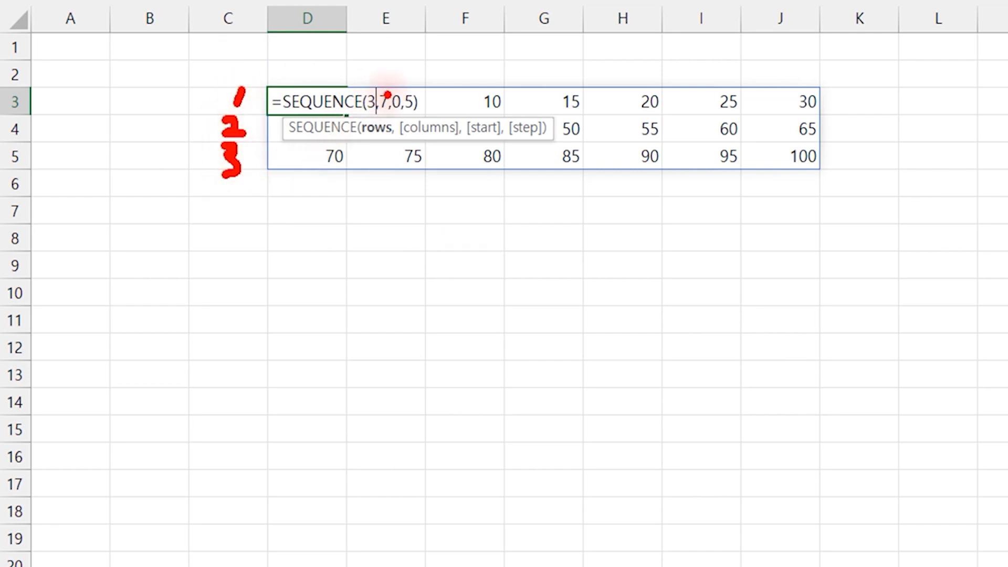
{"action": "left_click_drag", "start_coordinate": [396, 151], "coordinate": [461, 151]}
{"action": "left_click_drag", "start_coordinate": [314, 51], "coordinate": [310, 80]}
{"action": "mouse_move", "coordinate": [371, 56]}
{"action": "left_mouse_down"}
{"action": "mouse_move", "coordinate": [380, 76]}
{"action": "mouse_move", "coordinate": [405, 75]}
{"action": "mouse_move", "coordinate": [441, 99]}
{"action": "left_mouse_up"}
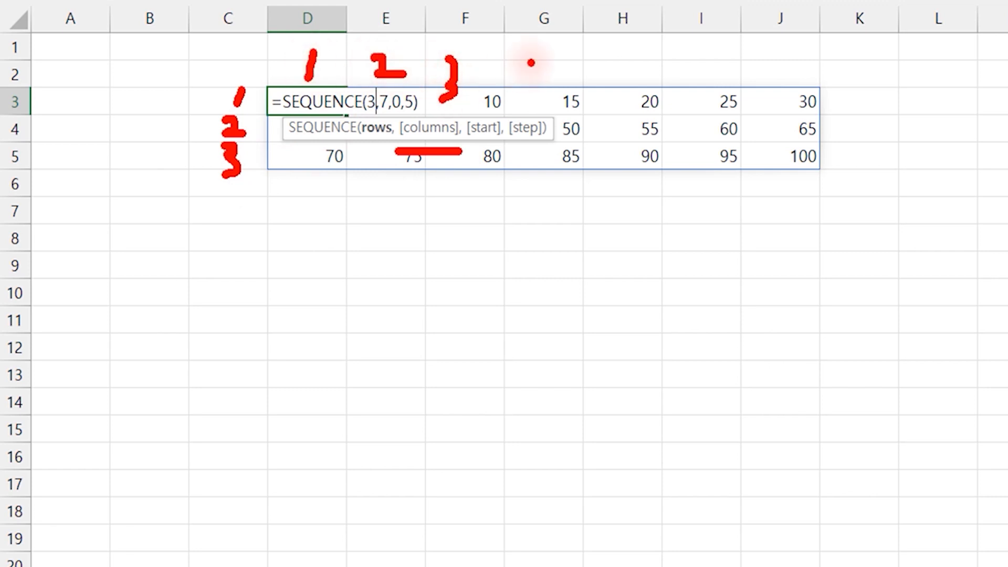
{"action": "left_click_drag", "start_coordinate": [554, 53], "coordinate": [524, 88]}
{"action": "left_click_drag", "start_coordinate": [611, 48], "coordinate": [587, 97]}
{"action": "left_click_drag", "start_coordinate": [596, 62], "coordinate": [625, 62]}
{"action": "left_click_drag", "start_coordinate": [729, 26], "coordinate": [678, 74]}
{"action": "mouse_move", "coordinate": [769, 62]}
{"action": "left_mouse_down"}
{"action": "mouse_move", "coordinate": [801, 63]}
{"action": "mouse_move", "coordinate": [794, 92]}
{"action": "mouse_move", "coordinate": [806, 92]}
{"action": "left_mouse_up"}
{"action": "left_click_drag", "start_coordinate": [769, 108], "coordinate": [811, 108]}
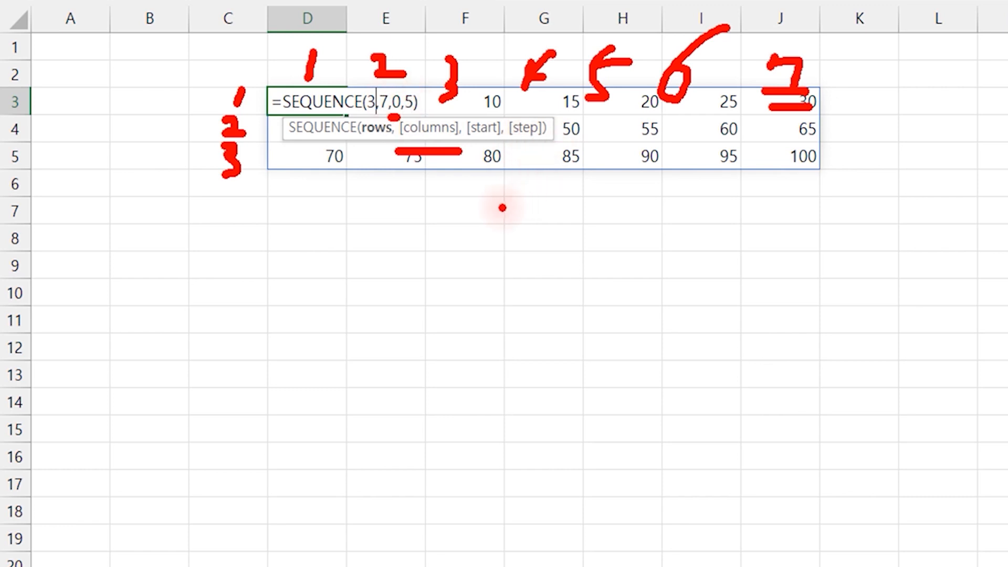
{"action": "mouse_move", "coordinate": [580, 251]}
{"action": "left_mouse_down"}
{"action": "mouse_move", "coordinate": [567, 265]}
{"action": "mouse_move", "coordinate": [596, 302]}
{"action": "left_mouse_up"}
{"action": "left_click_drag", "start_coordinate": [578, 268], "coordinate": [594, 265]}
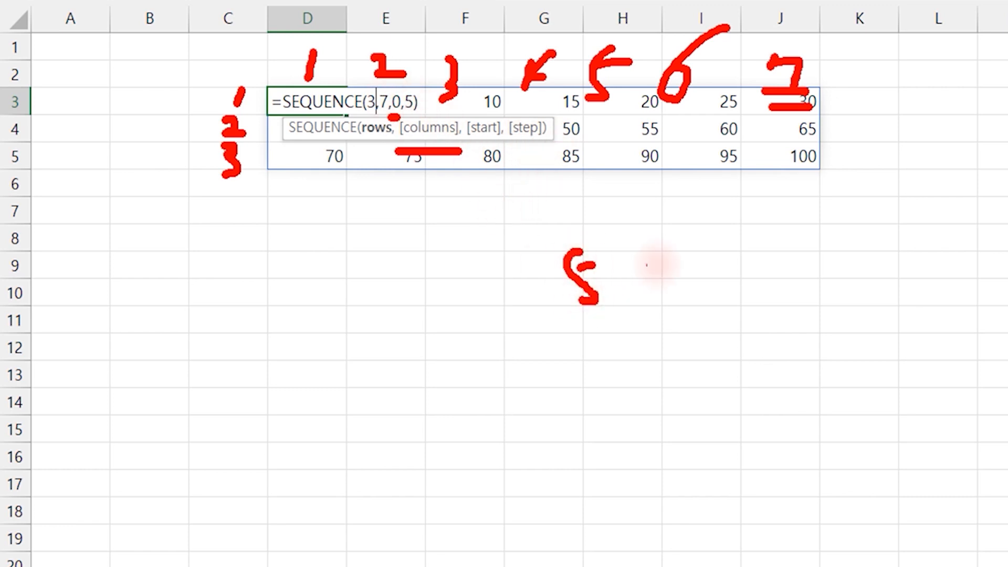
{"action": "left_click_drag", "start_coordinate": [680, 261], "coordinate": [670, 311]}
{"action": "left_click_drag", "start_coordinate": [662, 277], "coordinate": [703, 277]}
{"action": "left_click_drag", "start_coordinate": [719, 271], "coordinate": [723, 317]}
{"action": "left_click_drag", "start_coordinate": [710, 275], "coordinate": [759, 277]}
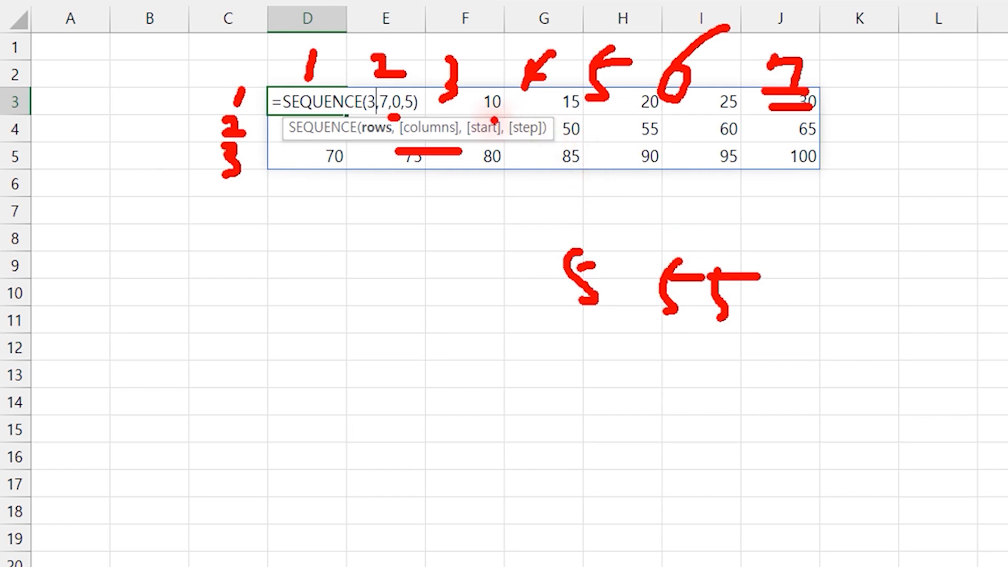
{"action": "key", "text": "Escape"}
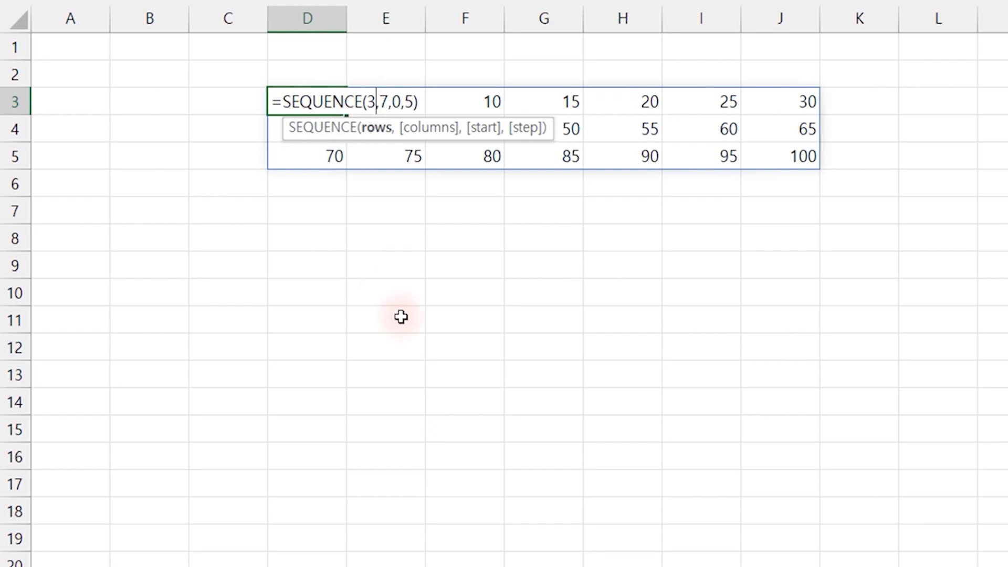
Set the start argument of the SEQUENCE formula in D3 to 1 and review the first row of the array
{"action": "key", "text": "Return"}
{"action": "key", "text": "Up"}
{"action": "key", "text": "F2"}
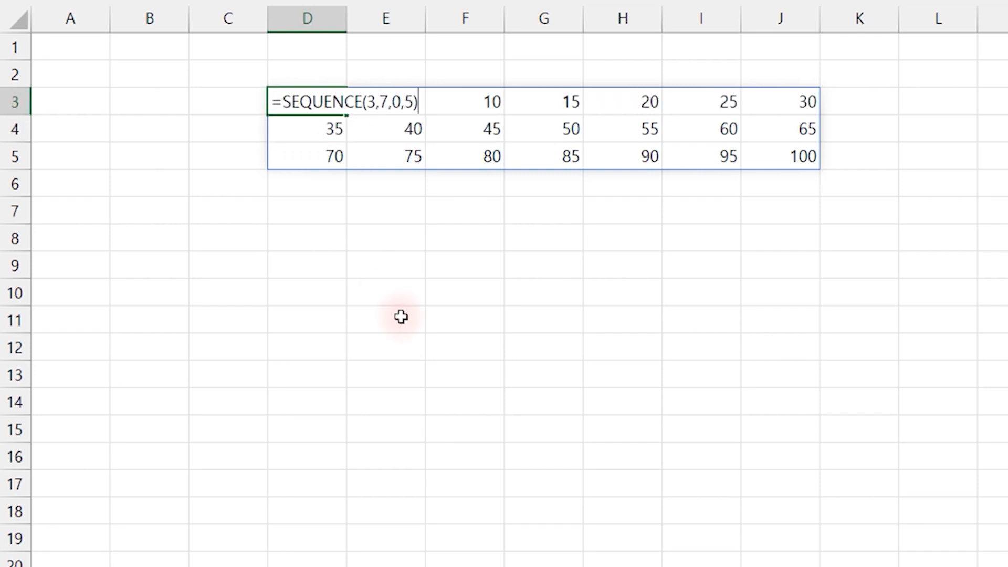
{"action": "key", "text": "Left"}
{"action": "key", "text": "Left"}
{"action": "key", "text": "Left"}
{"action": "key", "text": "BackSpace"}
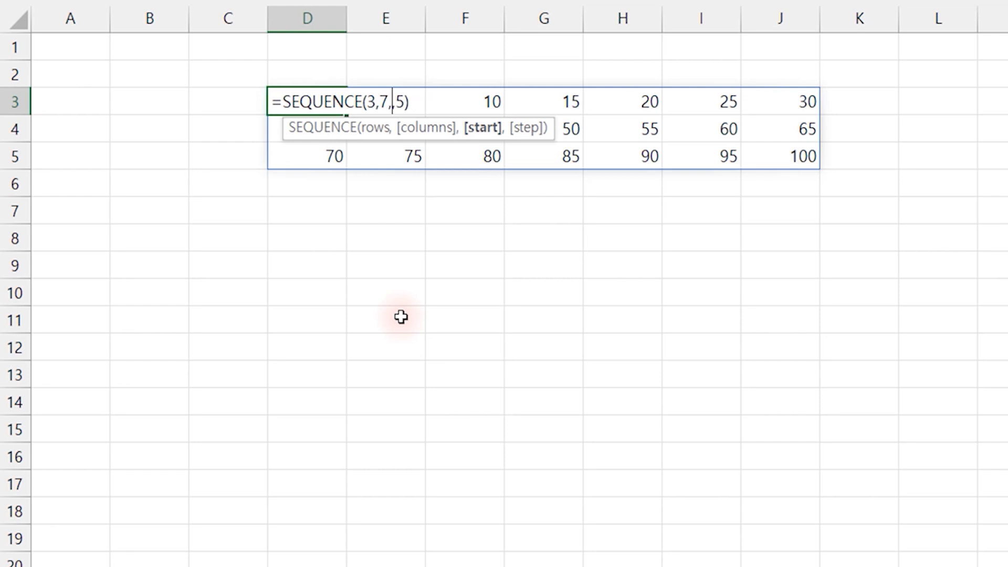
{"action": "type", "text": "1"}
{"action": "key", "text": "Return"}
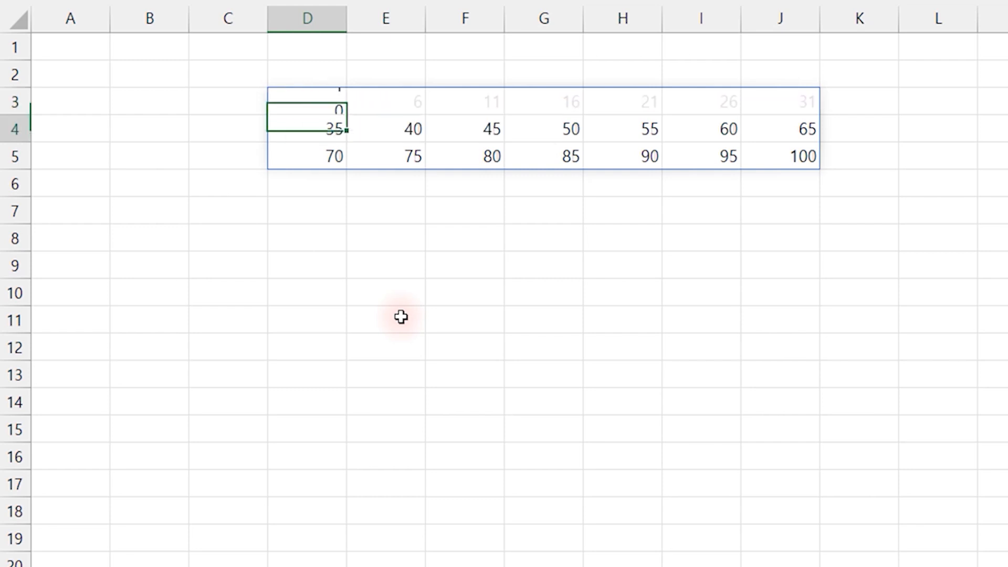
{"action": "key", "text": "Up"}
{"action": "key", "text": "Right"}
{"action": "key", "text": "Right"}
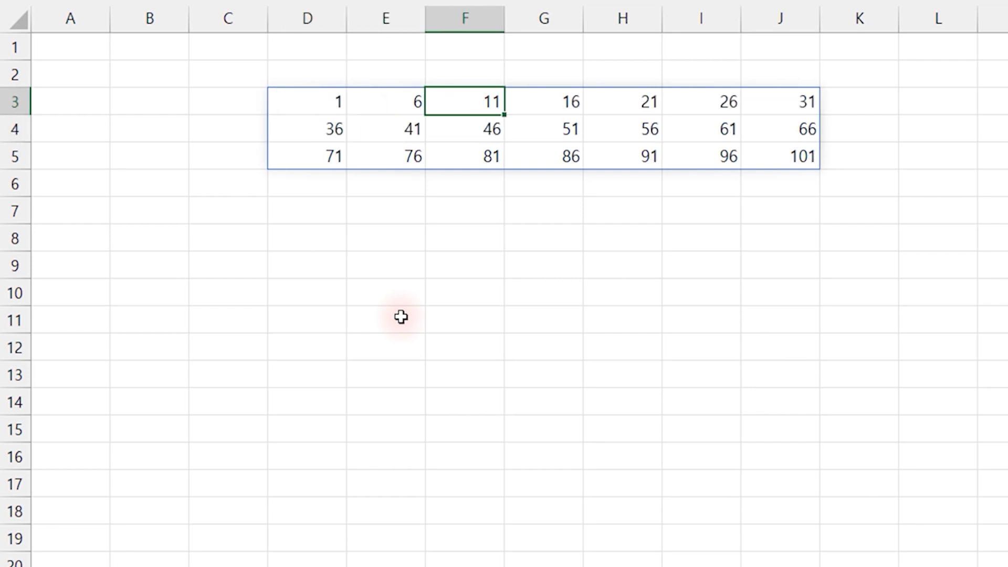
{"action": "key", "text": "Left"}
{"action": "key", "text": "Left"}
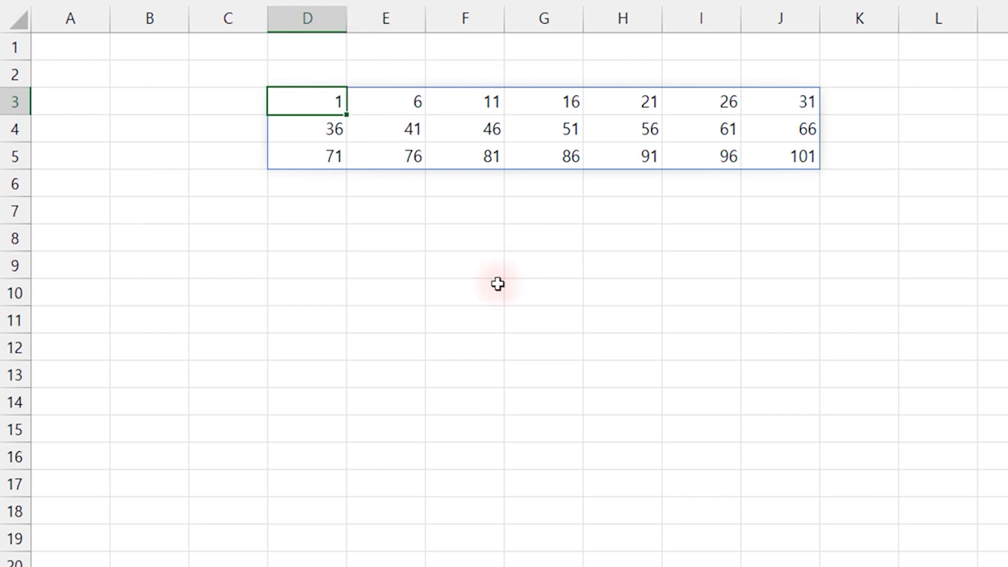
Reduce the SEQUENCE formula in D3 to its rows argument only, =SEQUENCE(3), and review the array down column D
{"action": "key", "text": "F2"}
{"action": "key", "text": "BackSpace"}
{"action": "key", "text": "BackSpace"}
{"action": "key", "text": "BackSpace"}
{"action": "key", "text": "BackSpace"}
{"action": "key", "text": "BackSpace"}
{"action": "key", "text": "BackSpace"}
{"action": "key", "text": "BackSpace"}
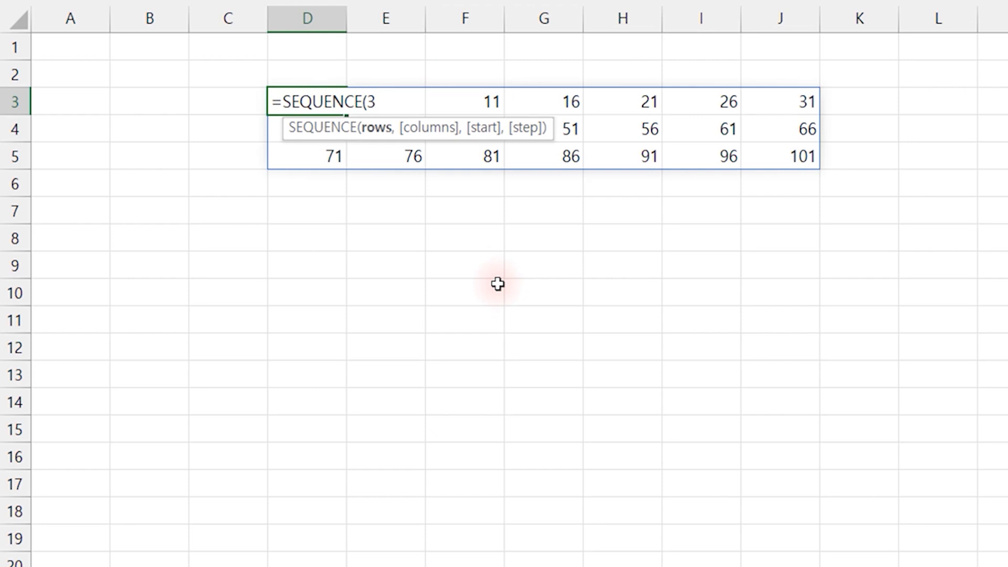
{"action": "type", "text": ")"}
{"action": "key", "text": "Return"}
{"action": "key", "text": "Up"}
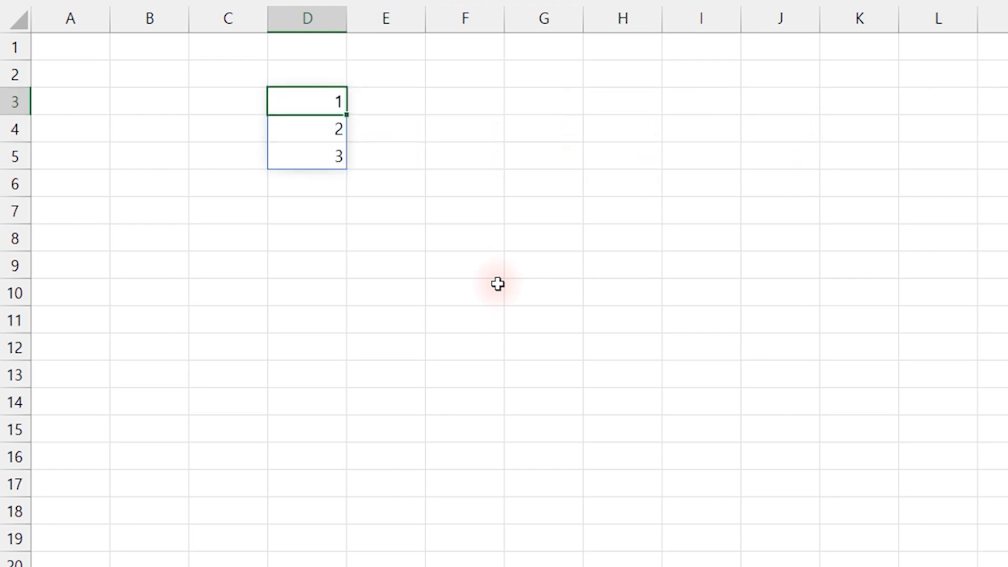
{"action": "key", "text": "Down"}
{"action": "key", "text": "Down"}
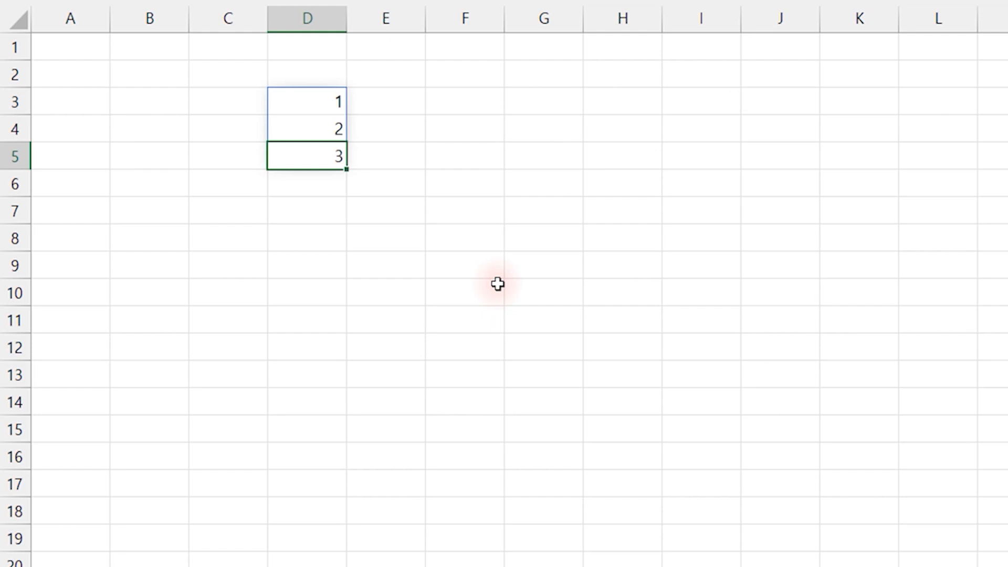
Enter the formula =ROW(A1:A3) in cell F3 as an alternative way to produce the number sequence
{"action": "key", "text": "Right"}
{"action": "key", "text": "Up"}
{"action": "key", "text": "Right"}
{"action": "key", "text": "Up"}
{"action": "type", "text": "=row"}
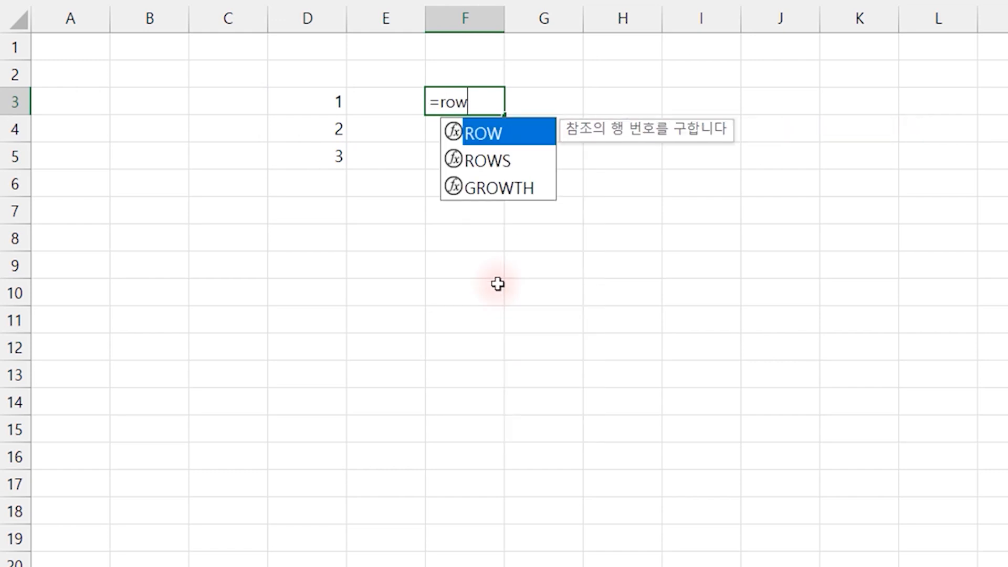
{"action": "type", "text": "("}
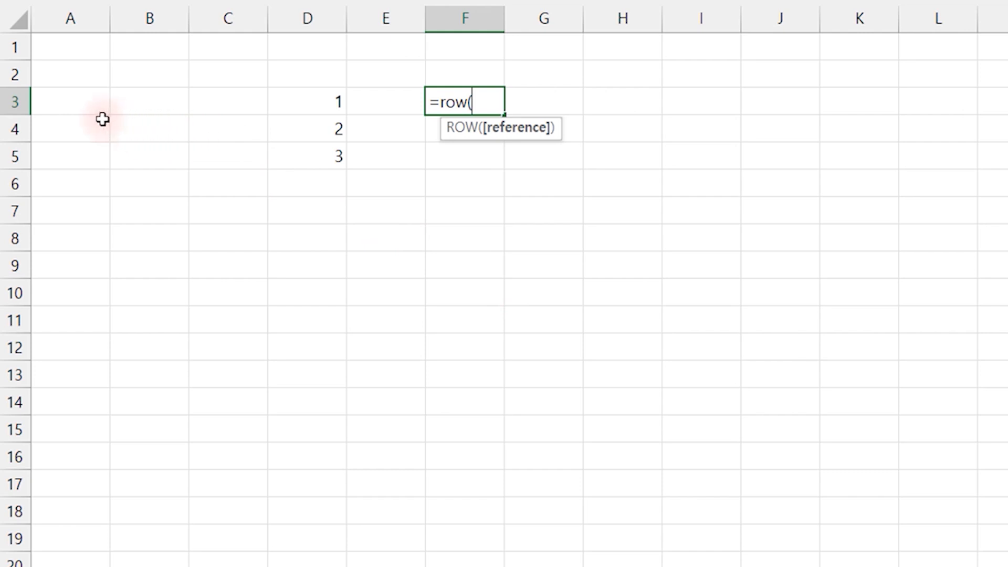
{"action": "left_click_drag", "start_coordinate": [77, 51], "coordinate": [75, 107]}
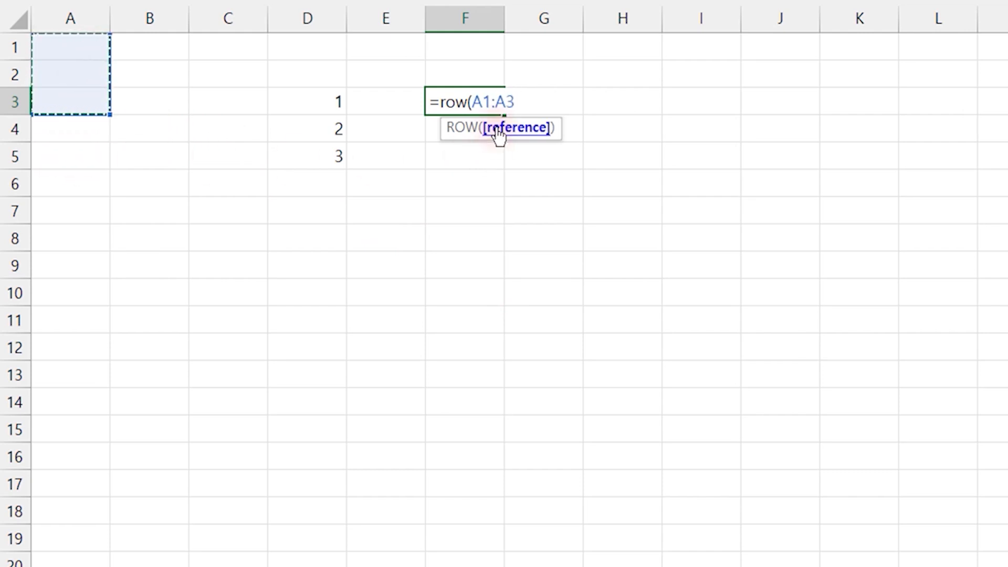
{"action": "type", "text": ")"}
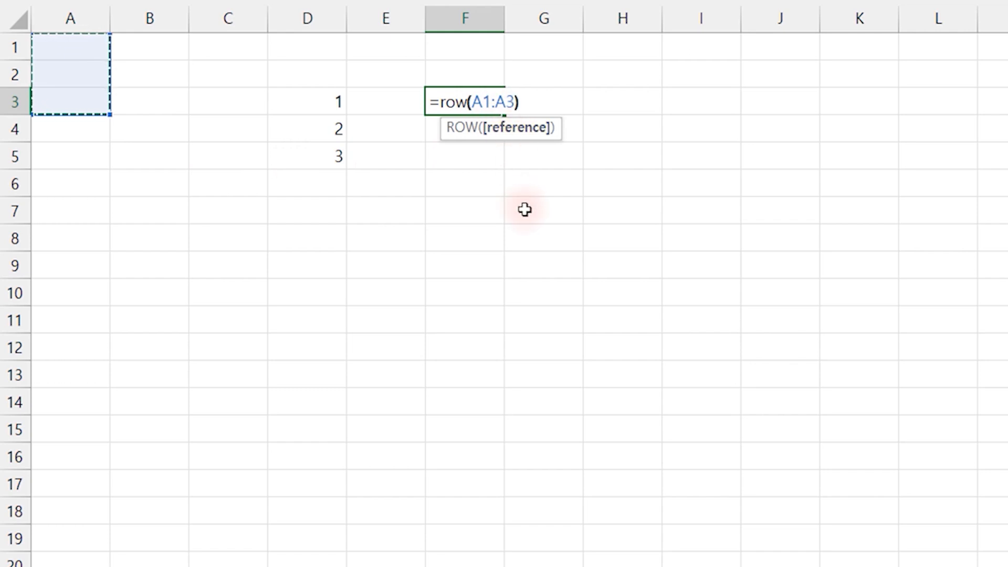
{"action": "key", "text": "Return"}
Compare the SEQUENCE array starting in D3 with the ROW array starting in F3
{"action": "key", "text": "Up"}
{"action": "key", "text": "Left"}
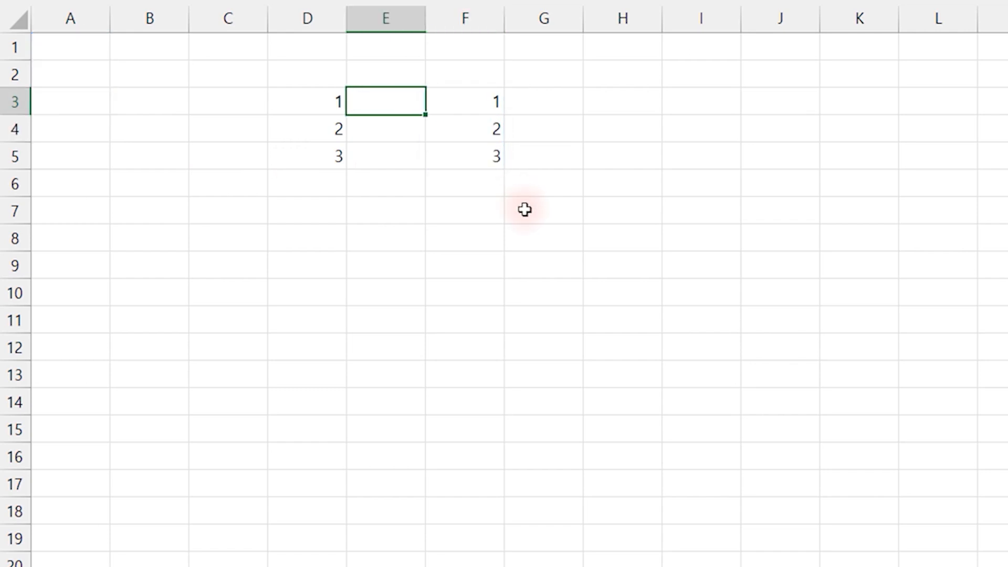
{"action": "key", "text": "Left"}
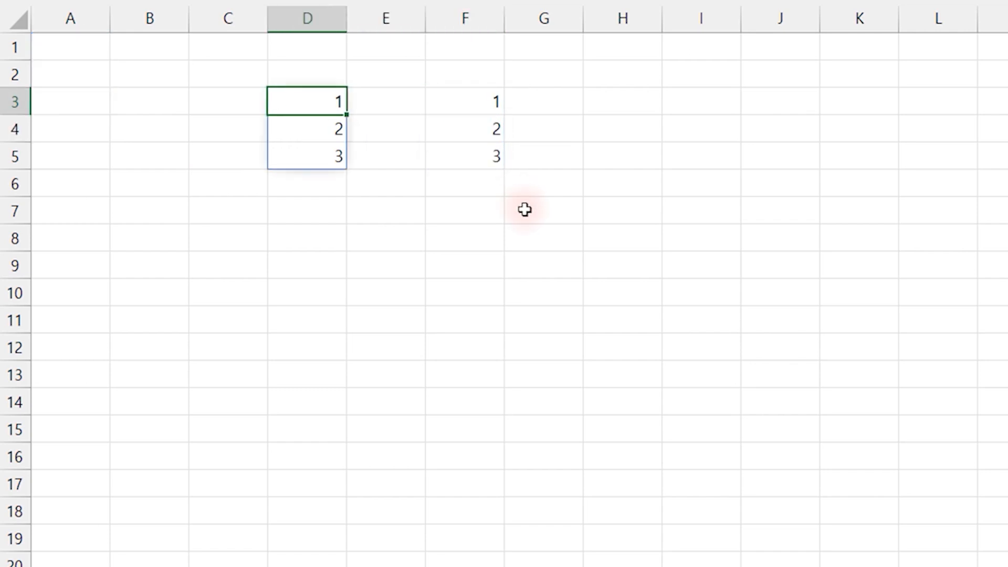
{"action": "key", "text": "Right"}
{"action": "key", "text": "Right"}
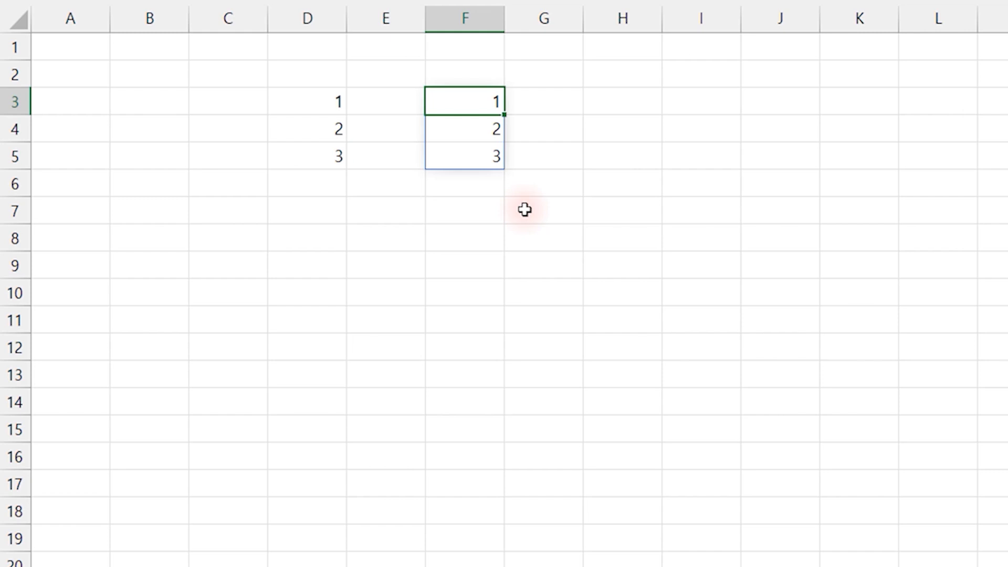
{"action": "key", "text": "Left"}
{"action": "key", "text": "Left"}
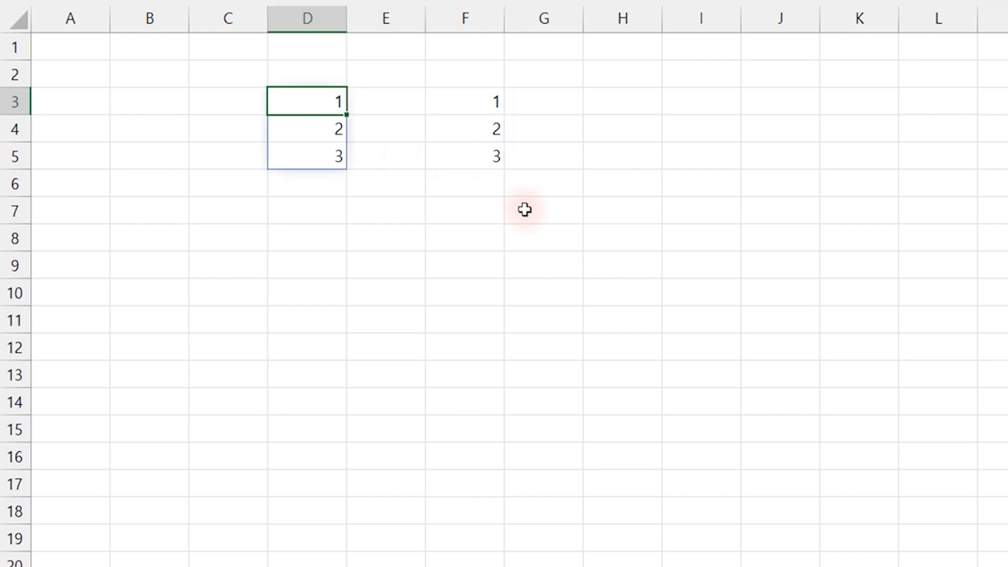
{"action": "key", "text": "Right"}
{"action": "key", "text": "Right"}
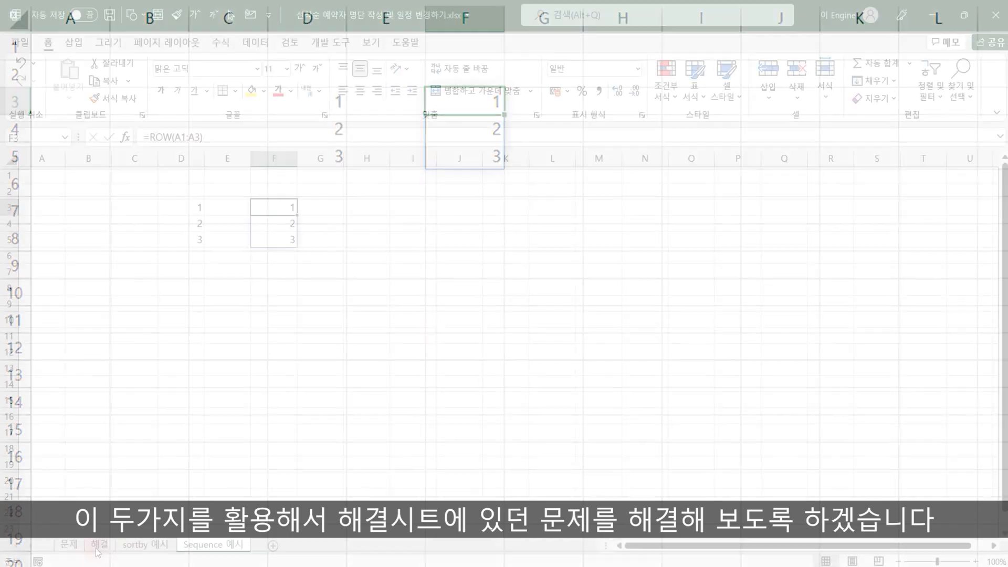
View the solved lists on the 해결 sheet and open the blank 문제 sheet
{"action": "left_click", "coordinate": [98, 546]}
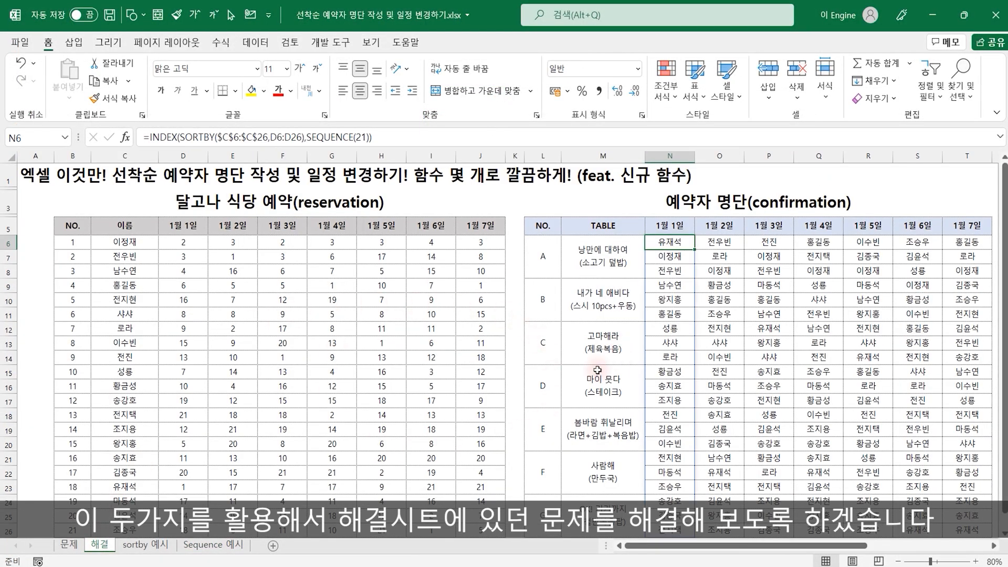
{"action": "left_click", "coordinate": [69, 545]}
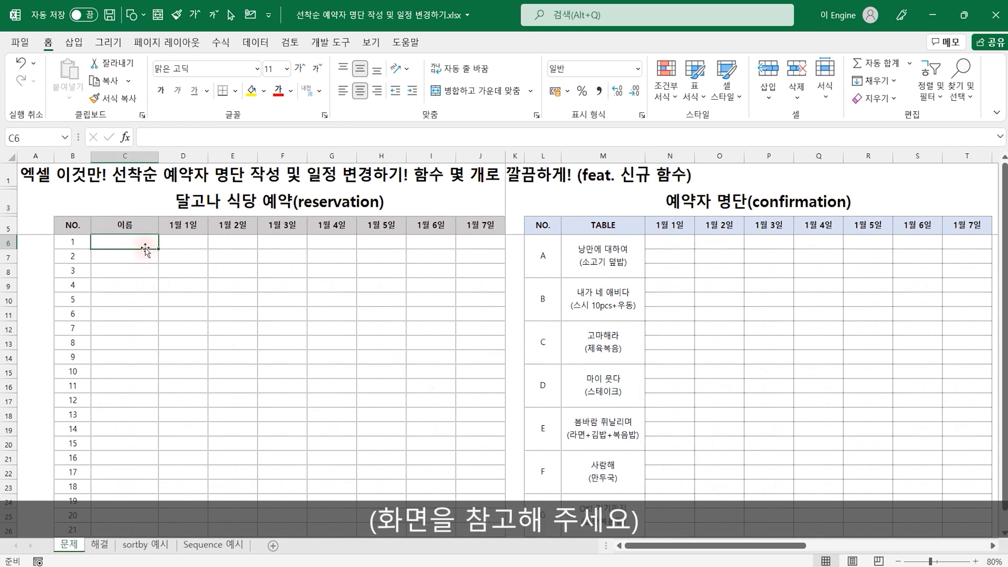
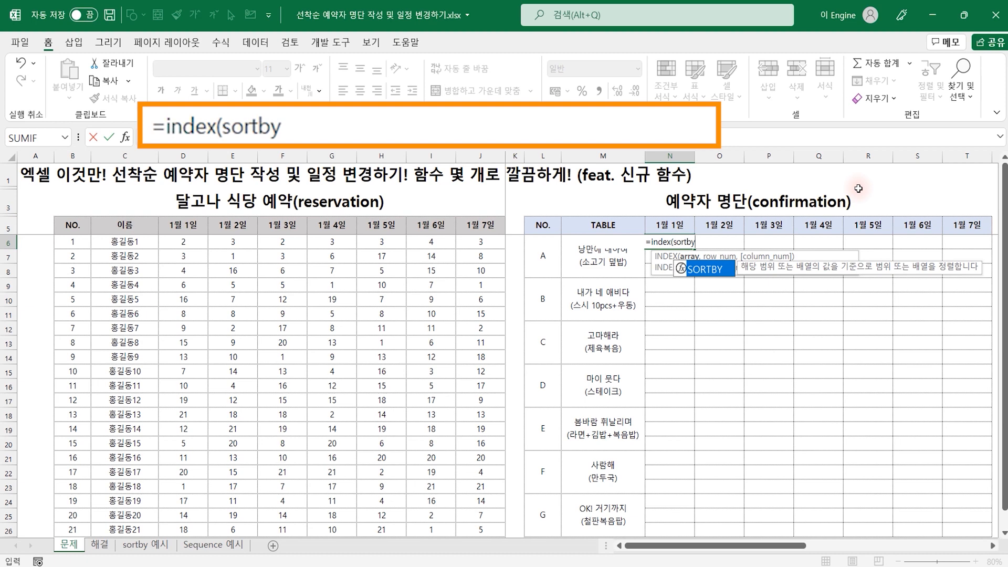
Fill the INDEX array argument in N6 with SORTBY($C$6:$C$26,D6:D26,1), sorting the names by 1월 1일 rank in ascending order
{"action": "type", "text": "("}
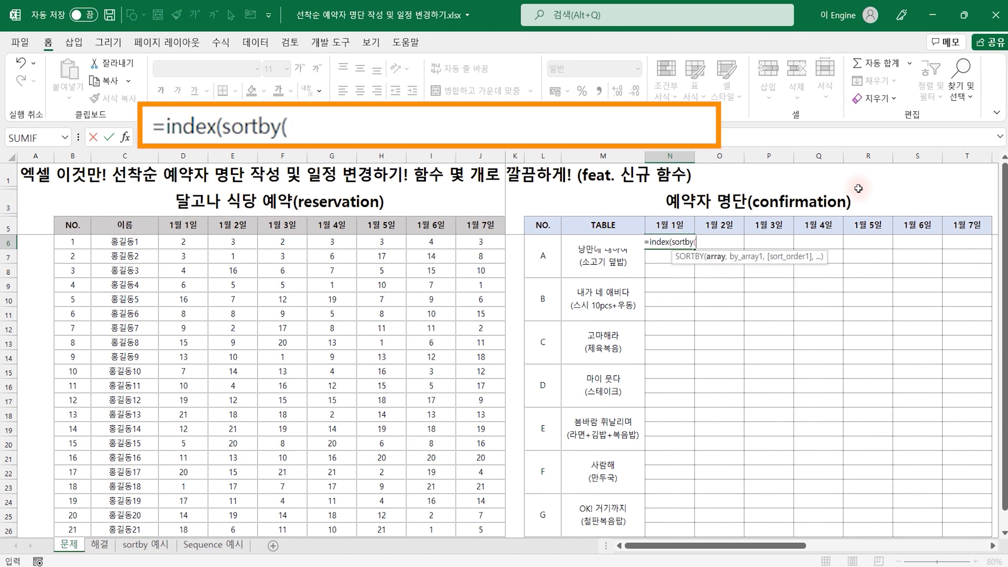
{"action": "left_click_drag", "start_coordinate": [124, 242], "coordinate": [123, 531]}
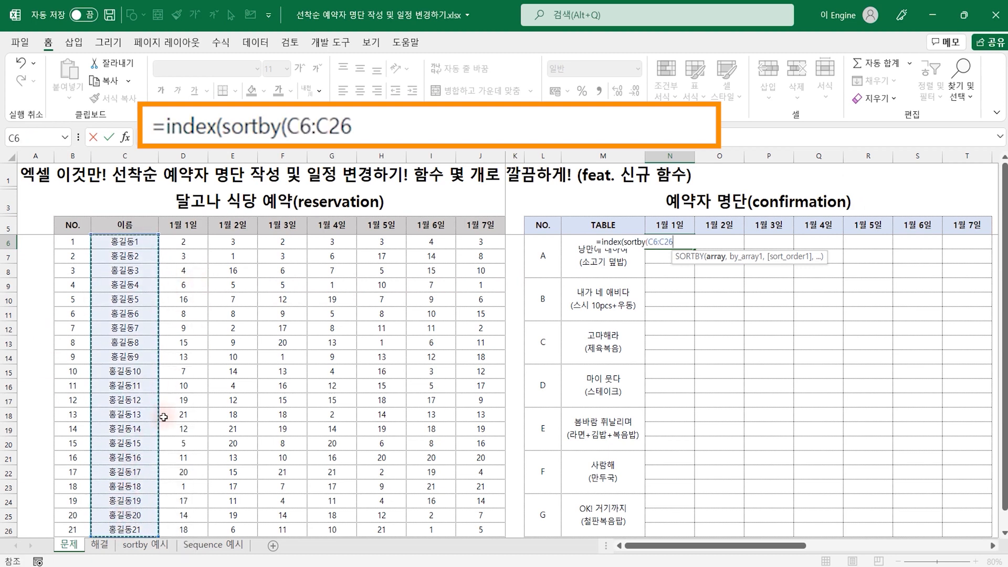
{"action": "key", "text": "F4"}
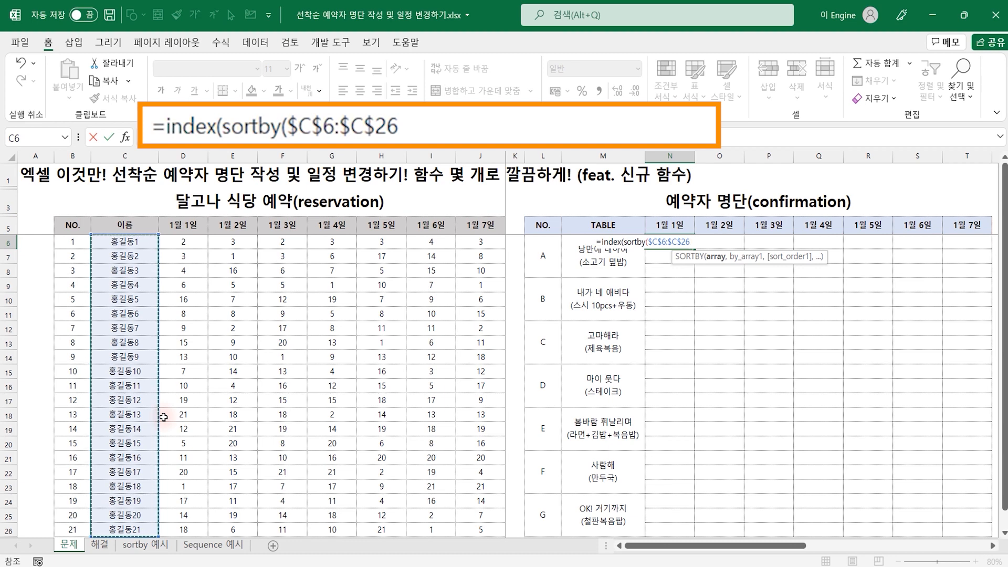
{"action": "type", "text": ","}
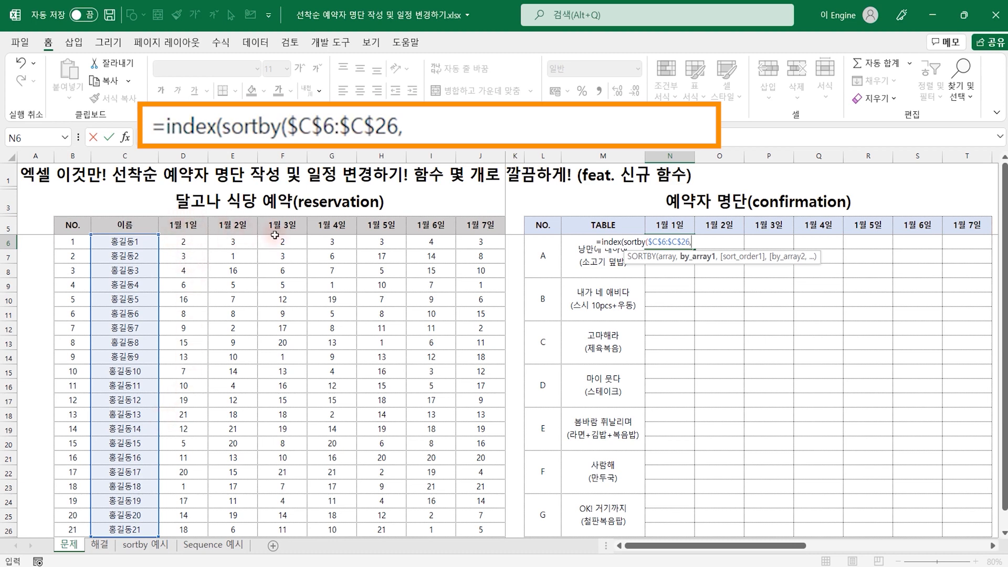
{"action": "left_click_drag", "start_coordinate": [184, 248], "coordinate": [195, 522]}
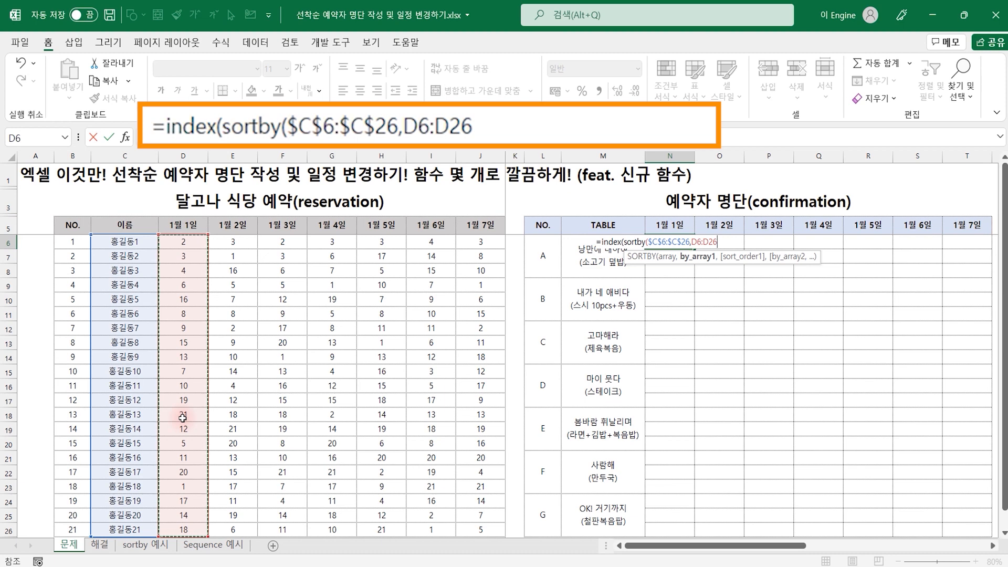
{"action": "type", "text": ","}
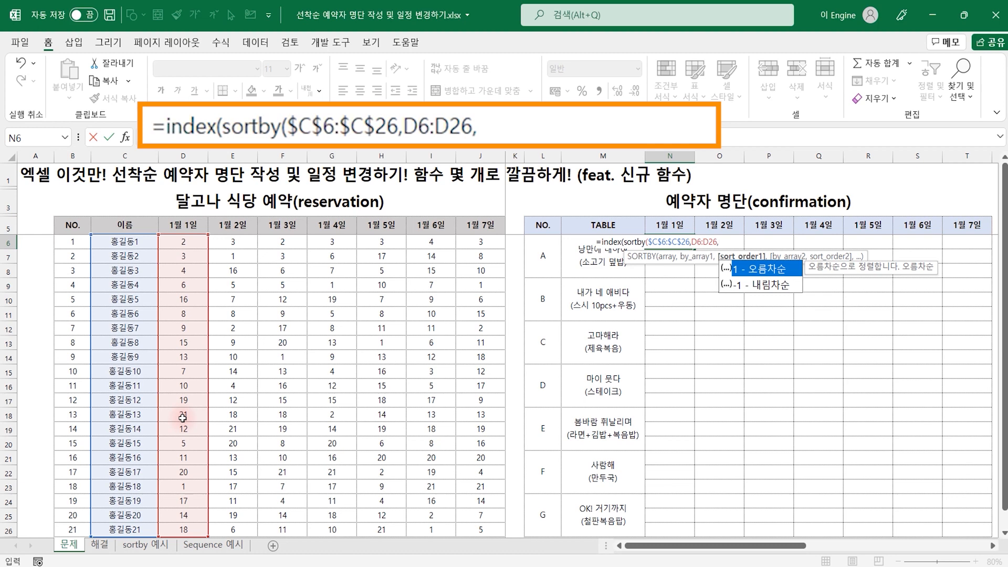
{"action": "double_click", "coordinate": [756, 270]}
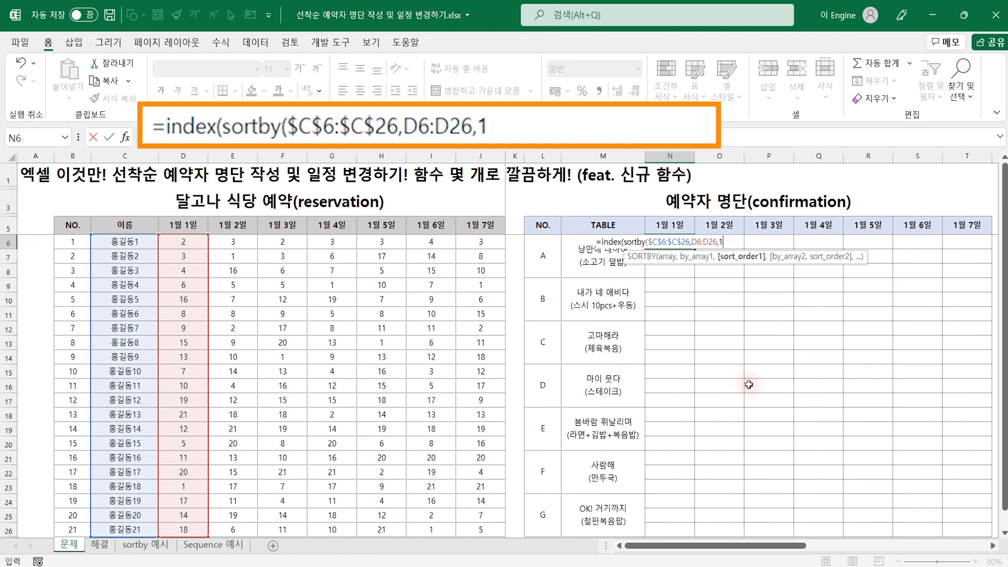
{"action": "type", "text": ")"}
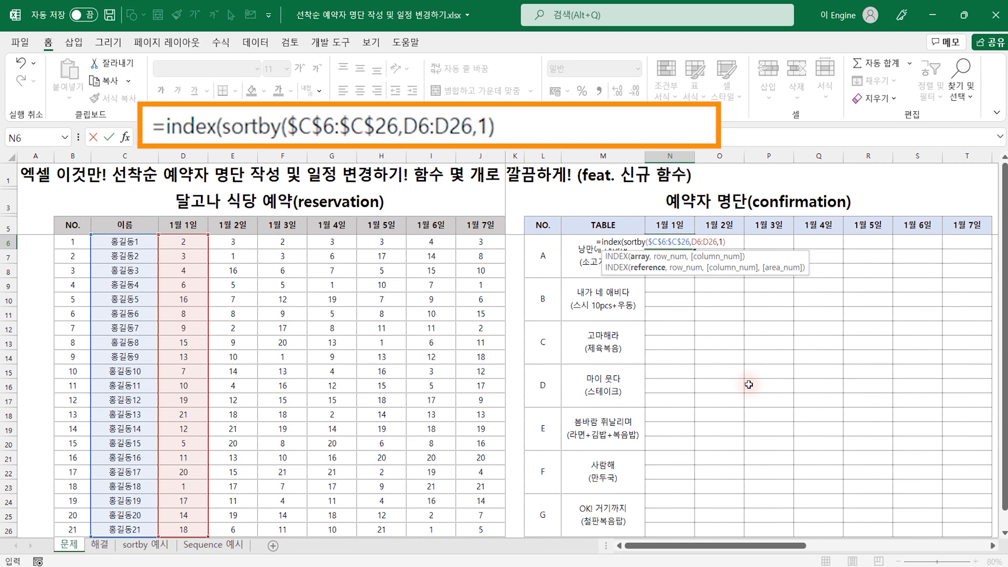
{"action": "type", "text": ","}
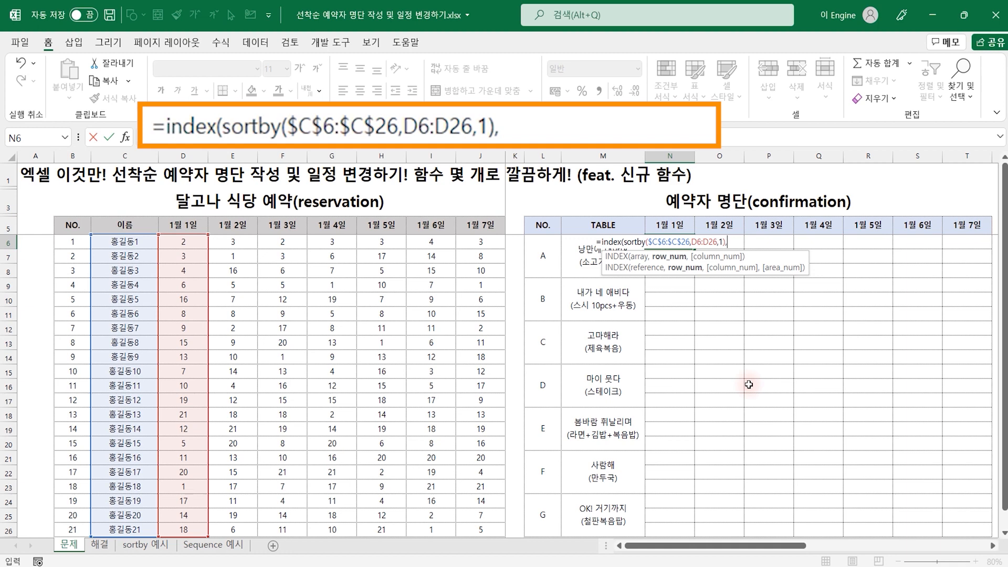
Complete the INDEX formula in N6 with SEQUENCE(21) as the row argument and 1 as the column argument
{"action": "type", "text": "se"}
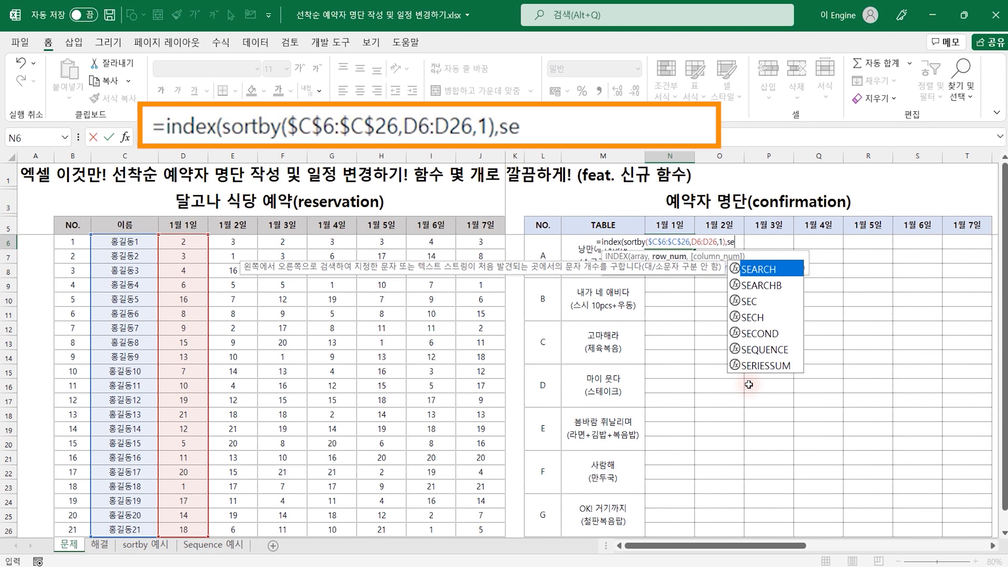
{"action": "key", "text": "Down"}
{"action": "key", "text": "Down"}
{"action": "key", "text": "Down"}
{"action": "key", "text": "Down"}
{"action": "key", "text": "Down"}
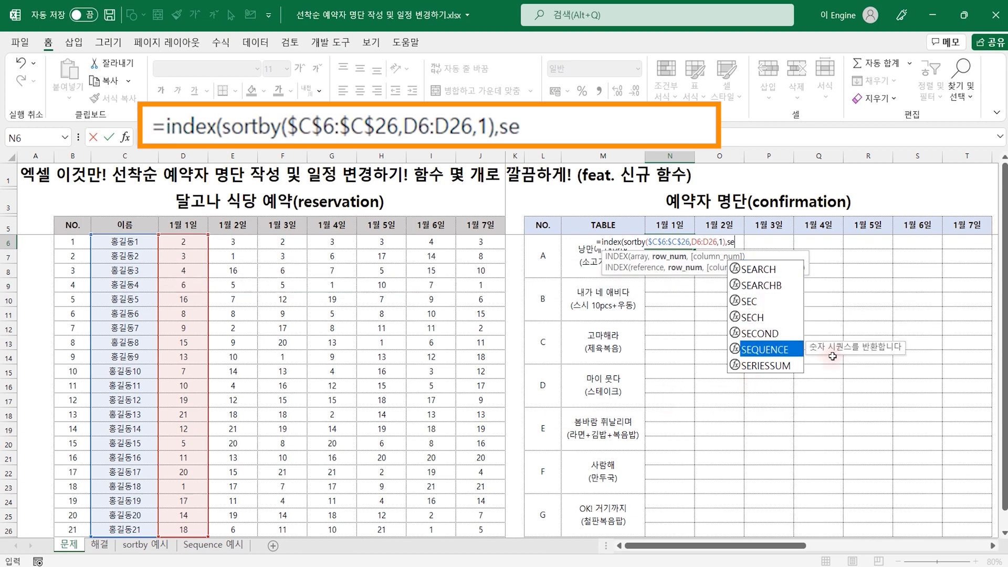
{"action": "double_click", "coordinate": [766, 350]}
{"action": "type", "text": "21"}
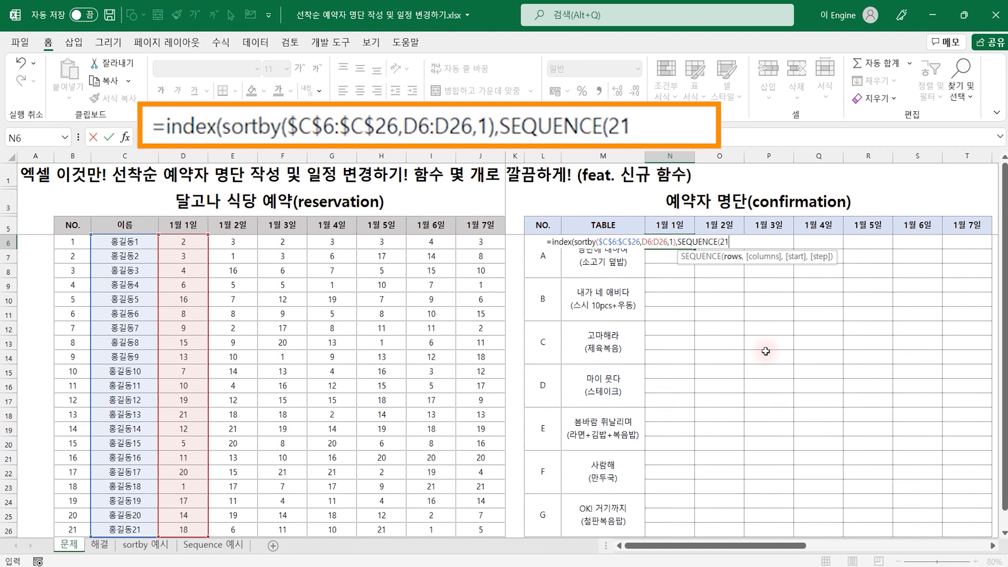
{"action": "type", "text": ")"}
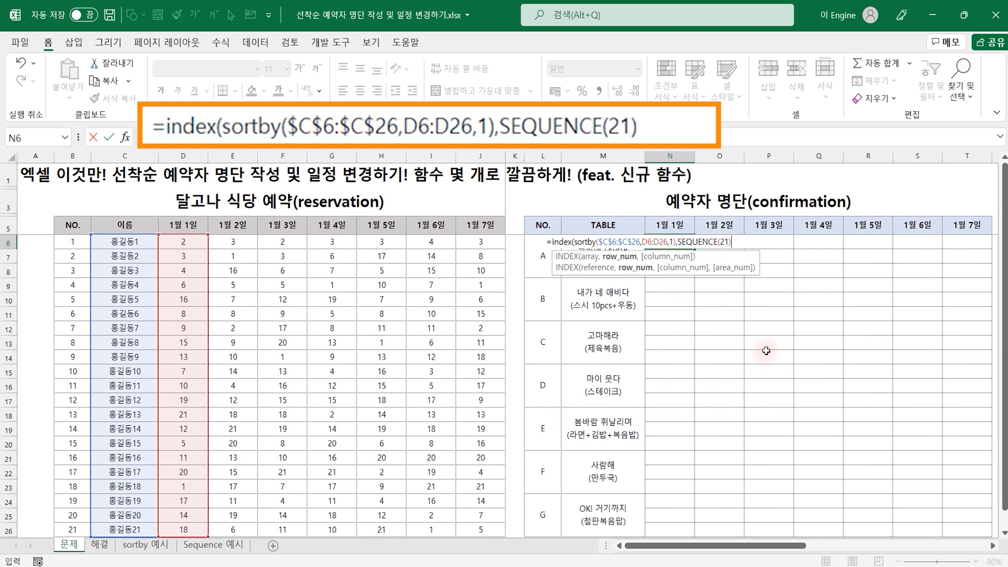
{"action": "type", "text": ")"}
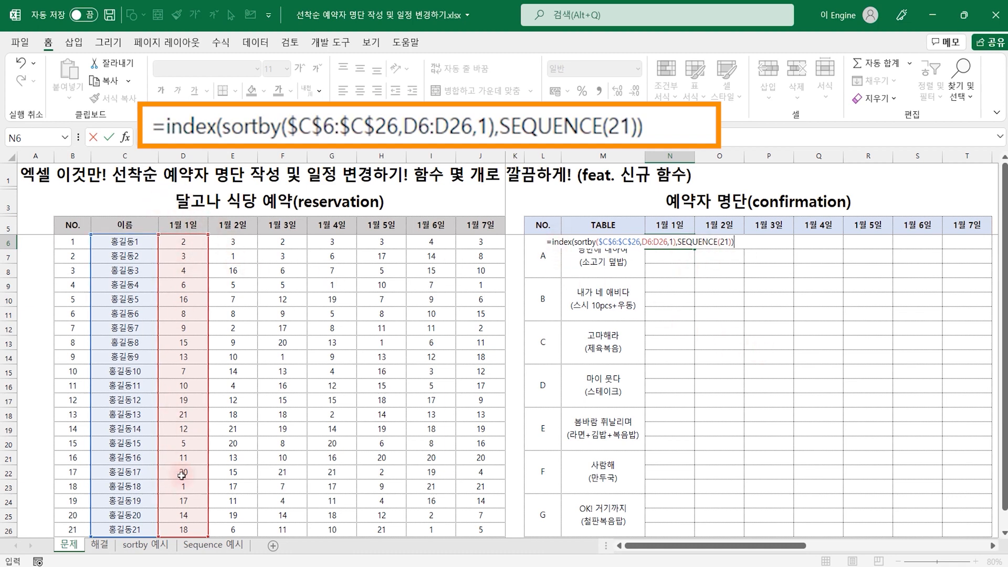
{"action": "key", "text": "BackSpace"}
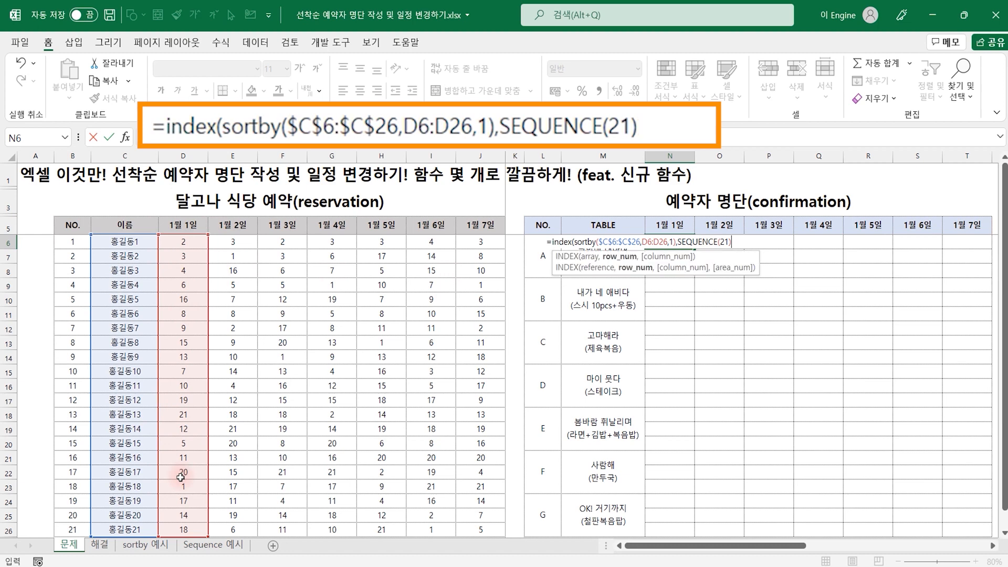
{"action": "type", "text": ",1)"}
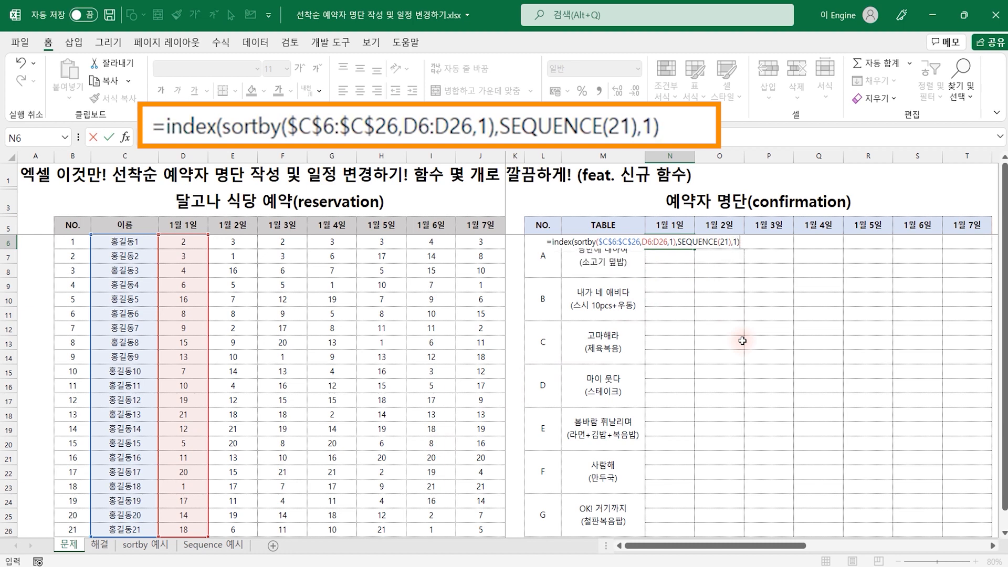
{"action": "key", "text": "Return"}
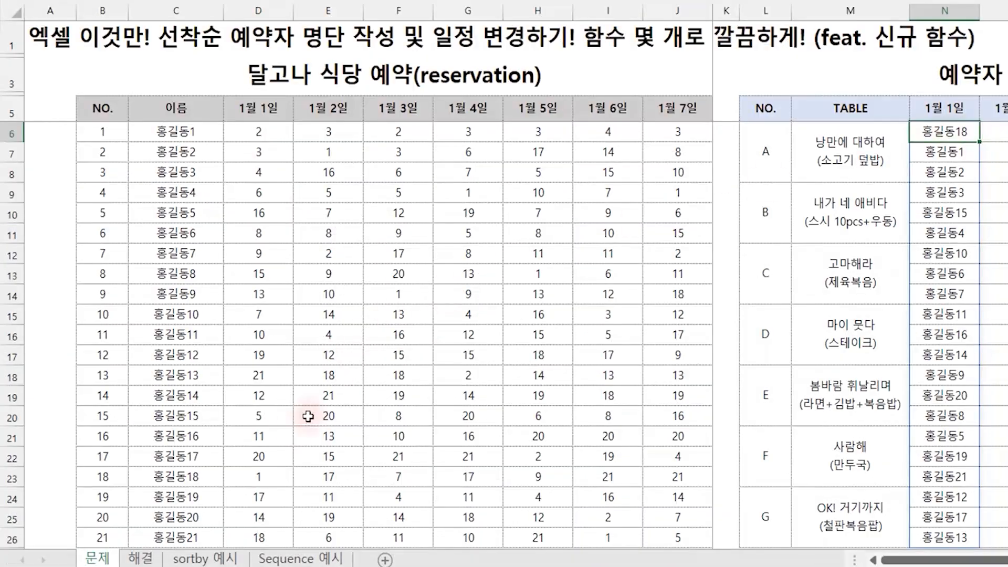
Compare the first and last names in the 1월 1일 confirmation list with their ranks in the reservation table
{"action": "left_click_drag", "start_coordinate": [211, 482], "coordinate": [264, 479]}
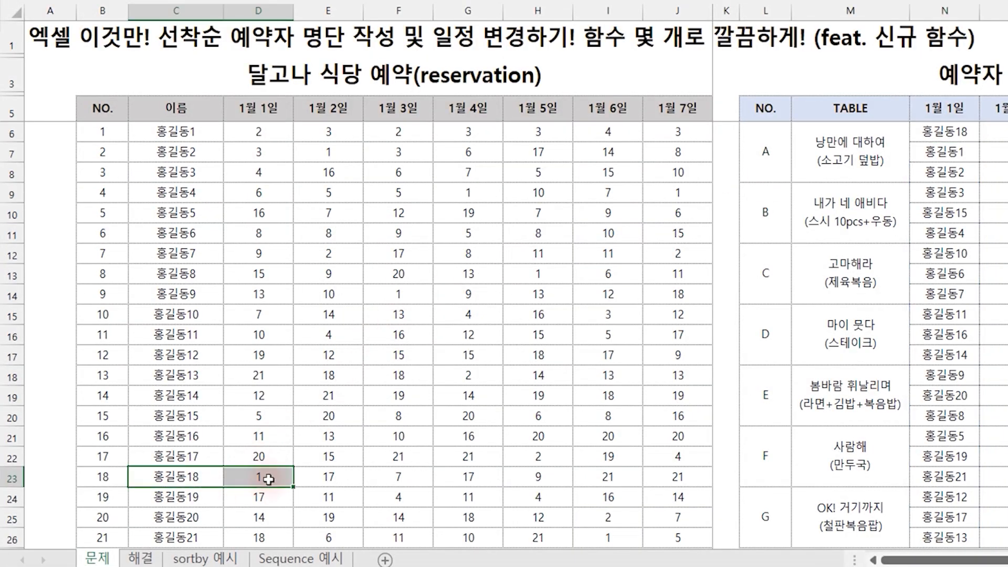
{"action": "left_click", "coordinate": [947, 537]}
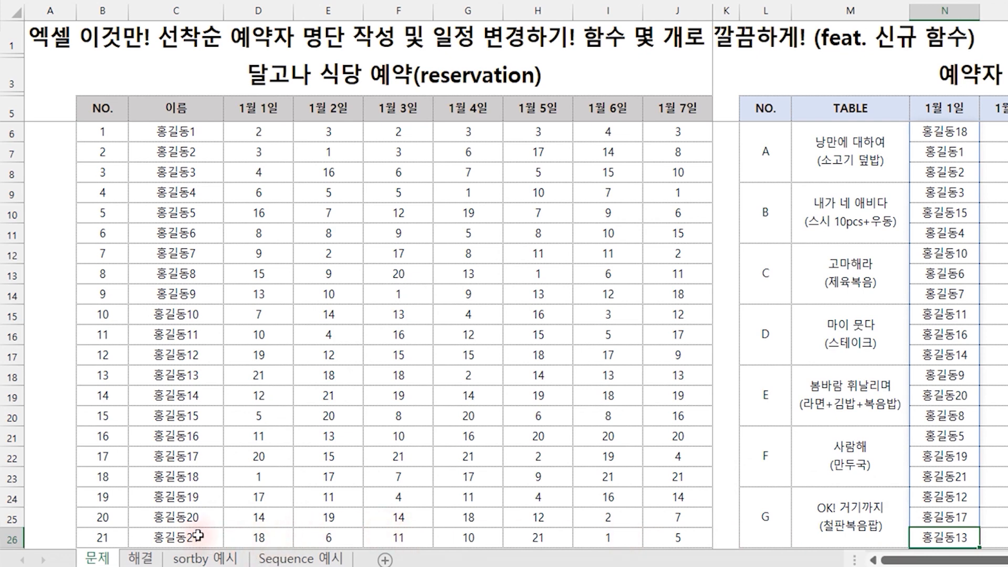
{"action": "left_click_drag", "start_coordinate": [194, 375], "coordinate": [259, 375]}
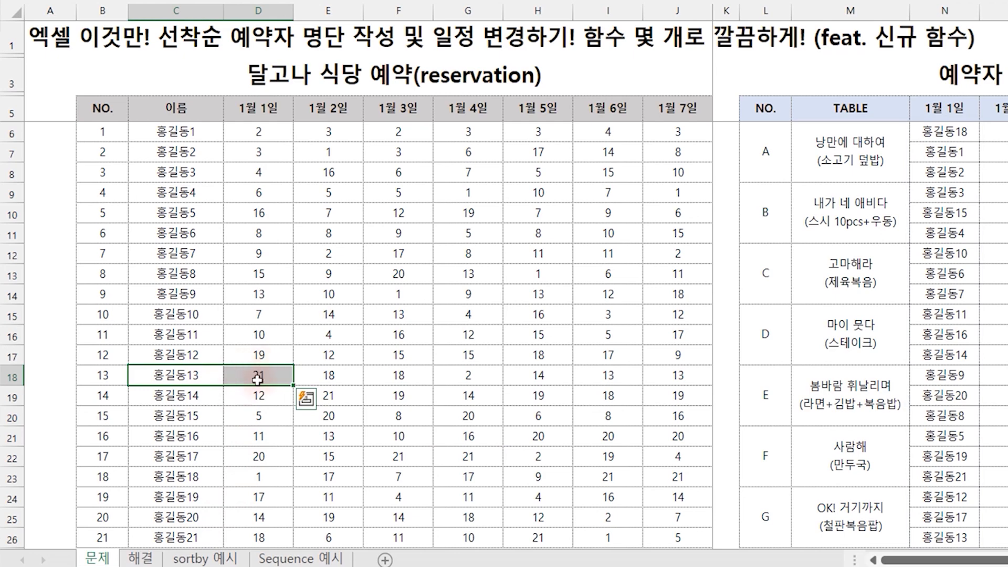
{"action": "left_click", "coordinate": [945, 536]}
Replace SEQUENCE(21) in the N6 formula with ROW(A1:A21) as the row argument
{"action": "left_click", "coordinate": [945, 132]}
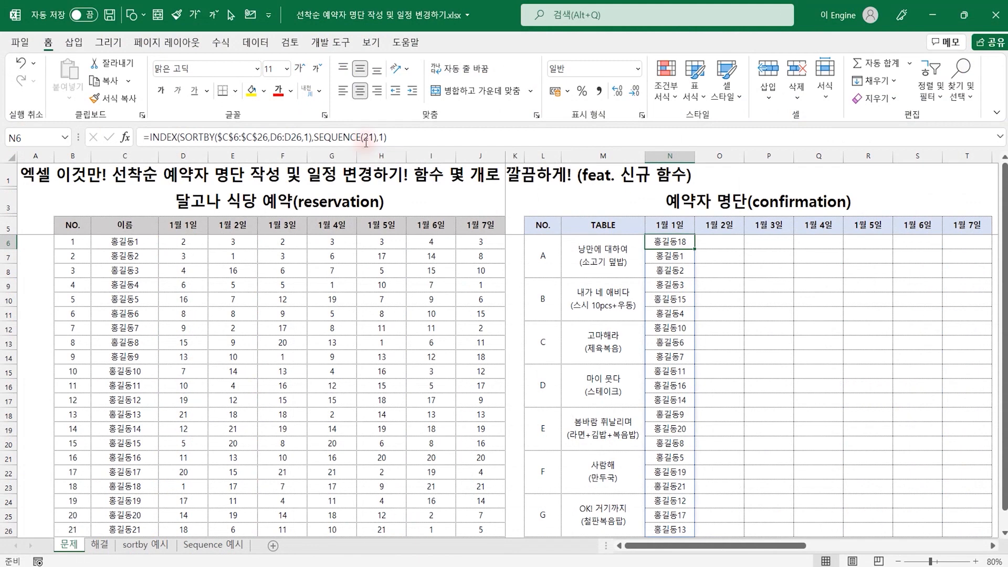
{"action": "left_click", "coordinate": [315, 137]}
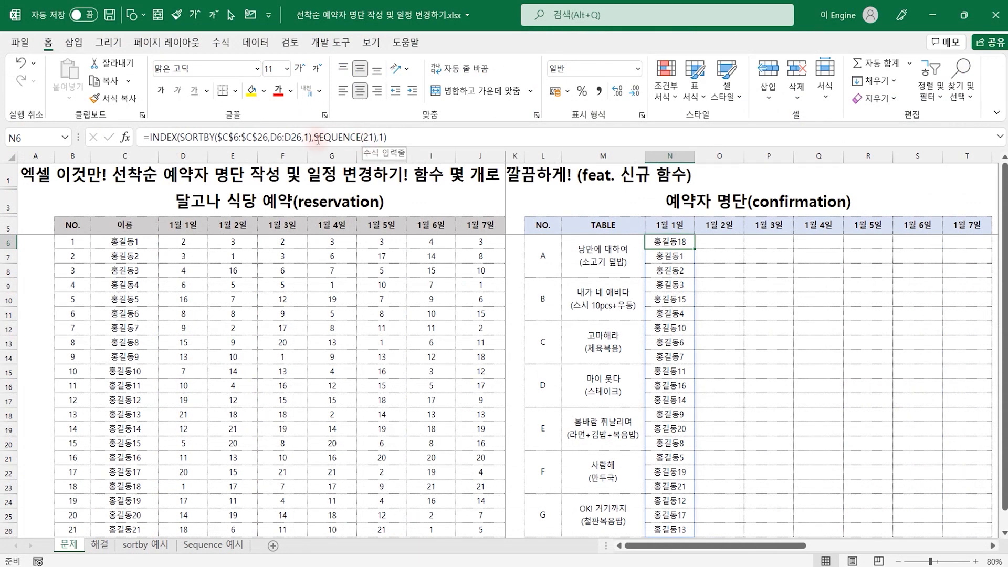
{"action": "key", "text": "Delete"}
{"action": "key", "text": "Delete"}
{"action": "key", "text": "Delete"}
{"action": "key", "text": "Delete"}
{"action": "key", "text": "Delete"}
{"action": "key", "text": "Delete"}
{"action": "key", "text": "Delete"}
{"action": "key", "text": "Delete"}
{"action": "key", "text": "Delete"}
{"action": "key", "text": "Delete"}
{"action": "key", "text": "Delete"}
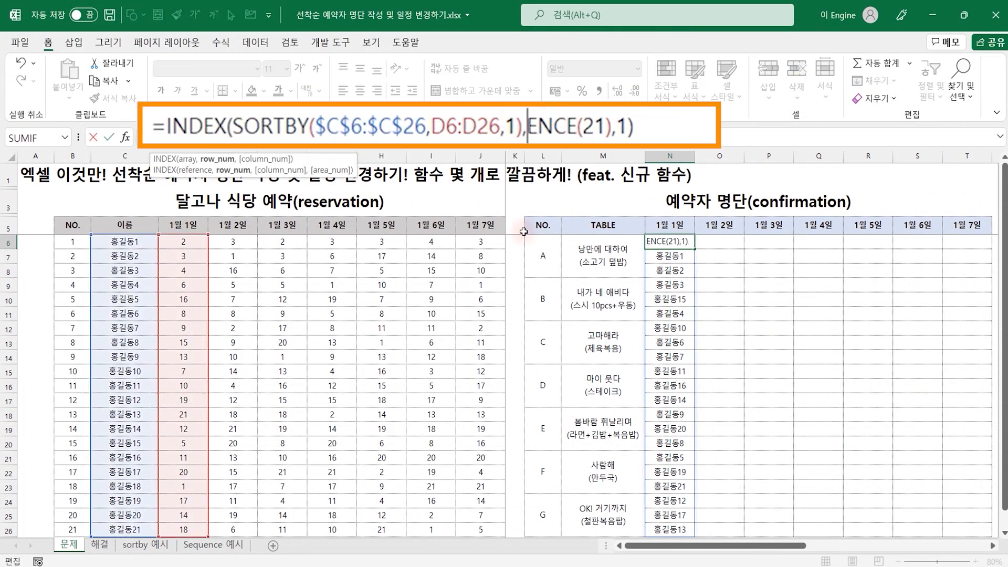
{"action": "key", "text": "Delete"}
{"action": "type", "text": "row("}
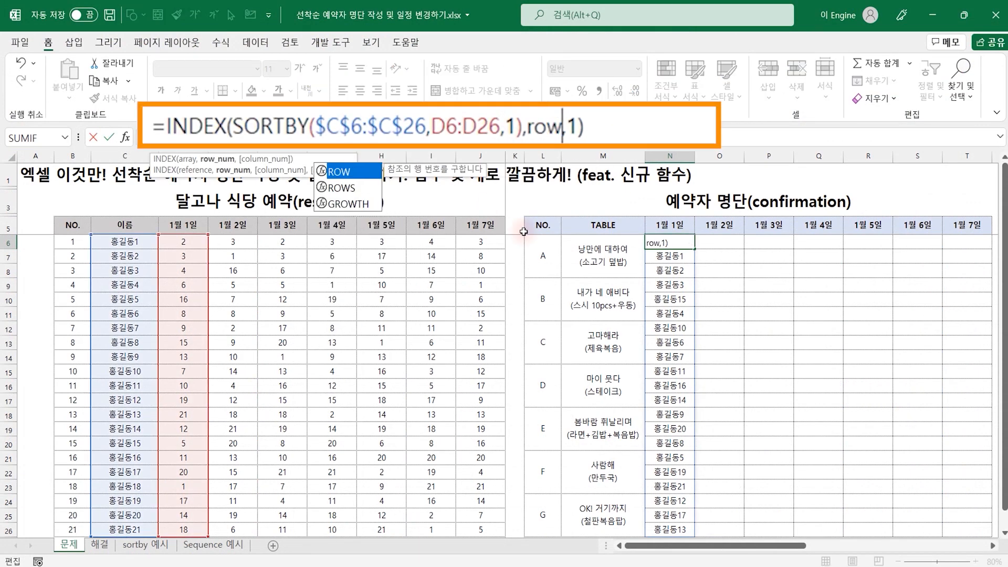
{"action": "left_click_drag", "start_coordinate": [34, 171], "coordinate": [33, 454]}
{"action": "type", "text": ")"}
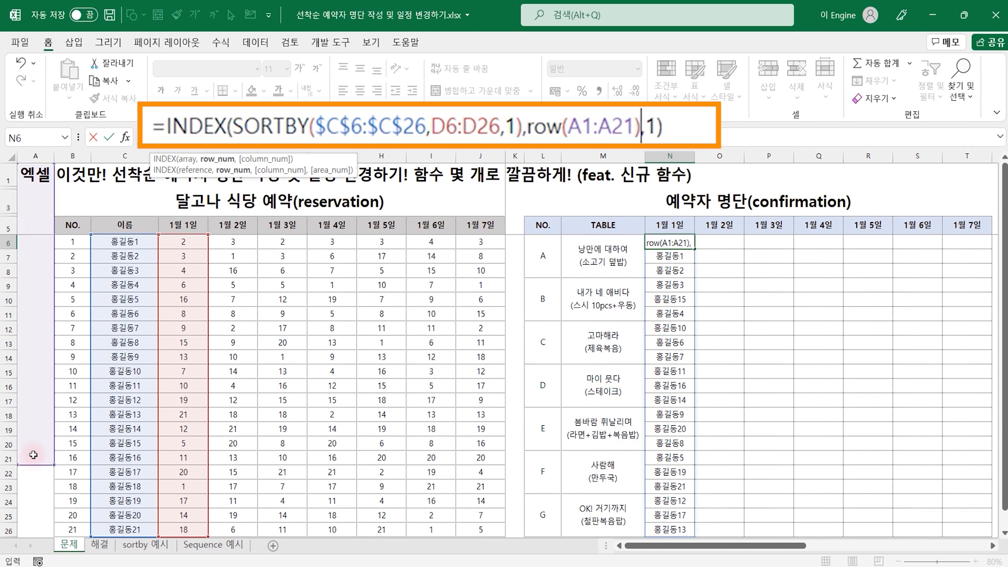
{"action": "key", "text": "Return"}
{"action": "key", "text": "Up"}
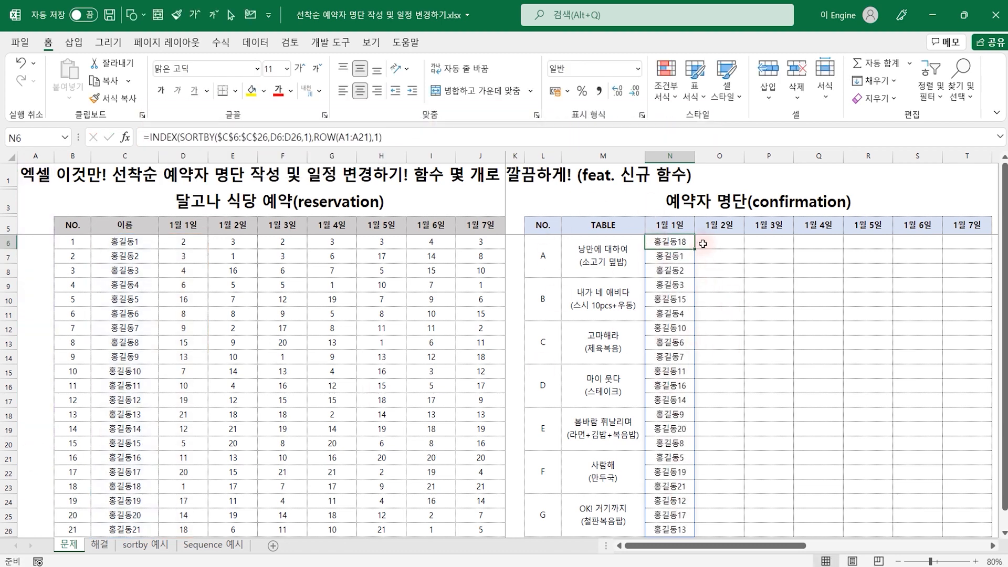
Fill the N6 formula across to T6 and check the first and last 1월 7일 names against the reservation table
{"action": "left_click_drag", "start_coordinate": [694, 249], "coordinate": [966, 247]}
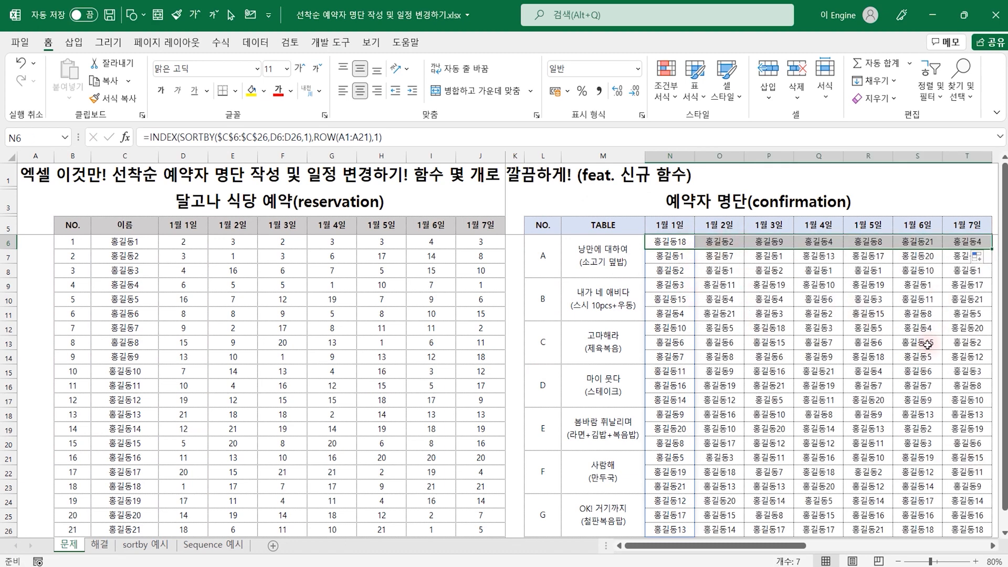
{"action": "left_click", "coordinate": [976, 243]}
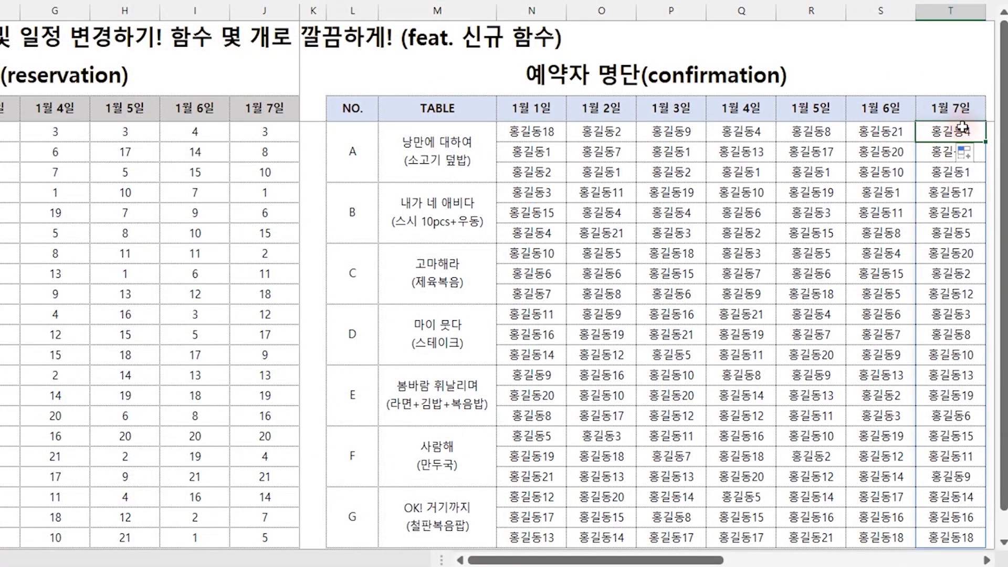
{"action": "left_click", "coordinate": [268, 194]}
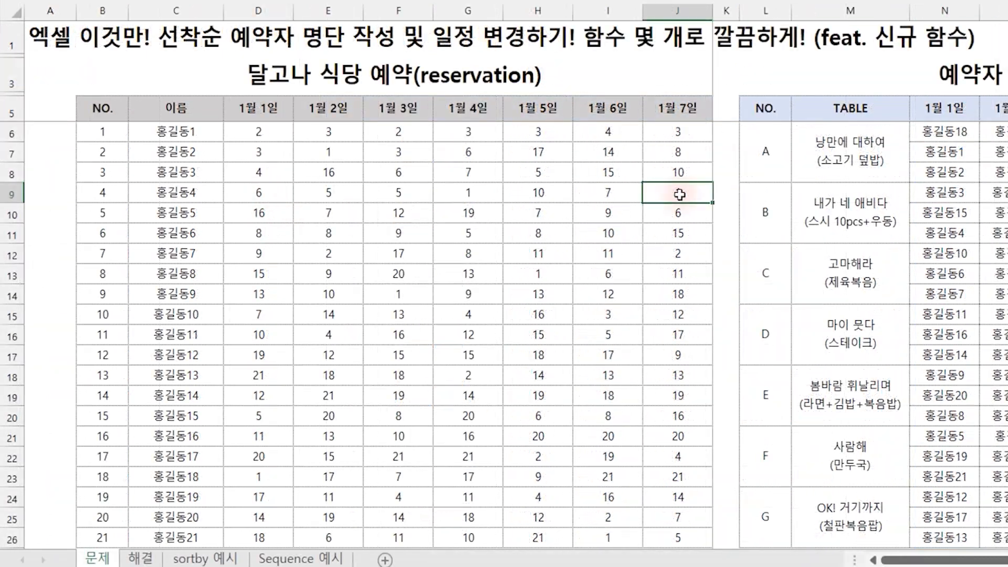
{"action": "left_click_drag", "start_coordinate": [680, 194], "coordinate": [175, 193]}
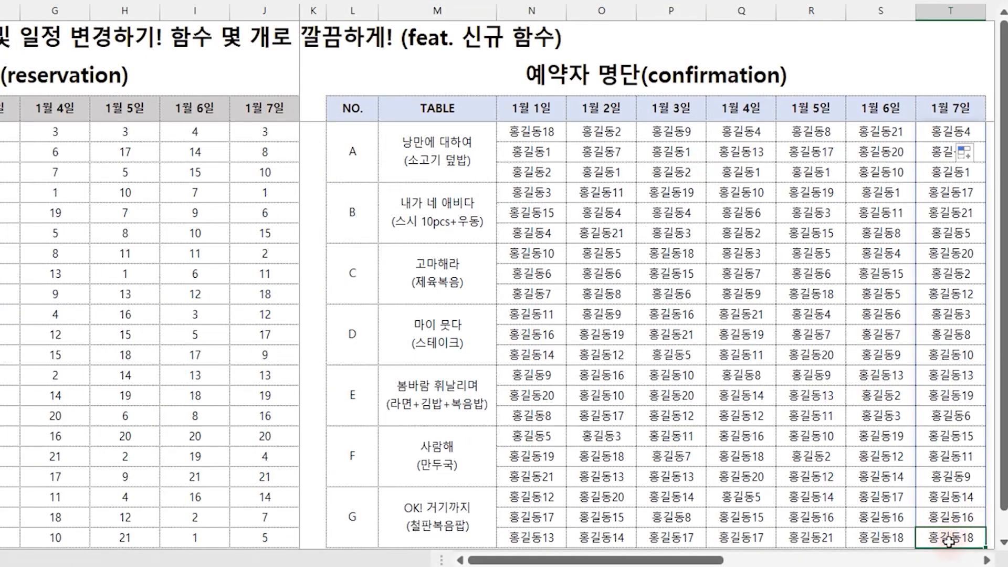
{"action": "left_click_drag", "start_coordinate": [176, 477], "coordinate": [685, 478]}
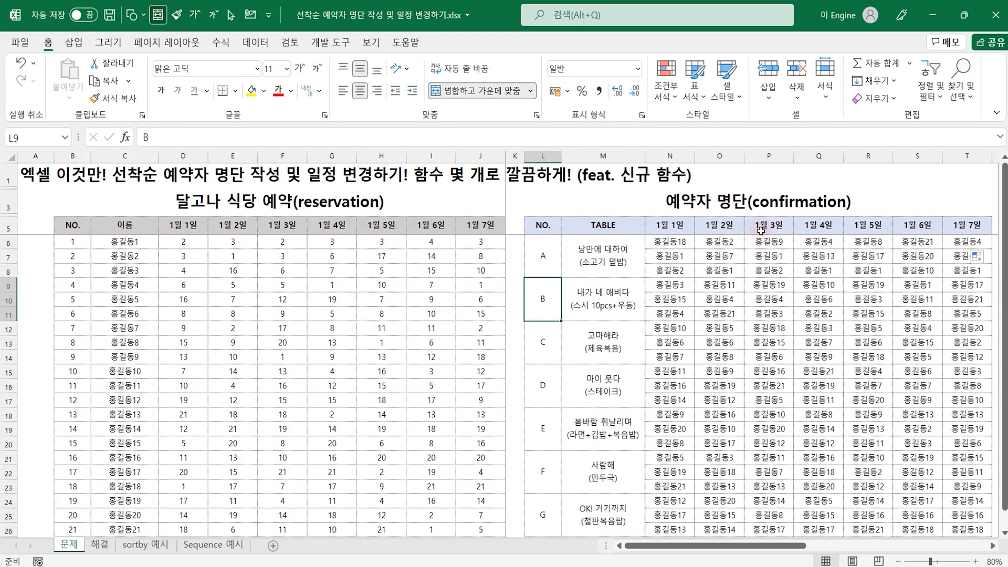
Select the 1월 3일 and 1월 7일 confirmation columns and sketch the swap between them with arrows and the numbers 7 and 3
{"action": "left_click", "coordinate": [769, 156]}
{"action": "left_click", "coordinate": [964, 156], "text": "ctrl"}
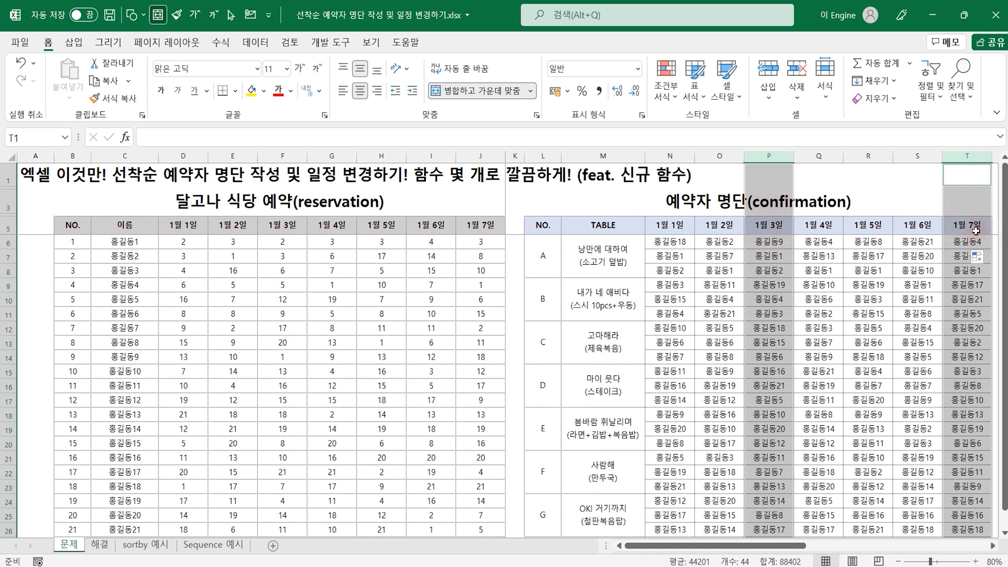
{"action": "mouse_move", "coordinate": [962, 200]}
{"action": "left_mouse_down"}
{"action": "mouse_move", "coordinate": [836, 169]}
{"action": "mouse_move", "coordinate": [781, 181]}
{"action": "mouse_move", "coordinate": [780, 197]}
{"action": "left_mouse_up"}
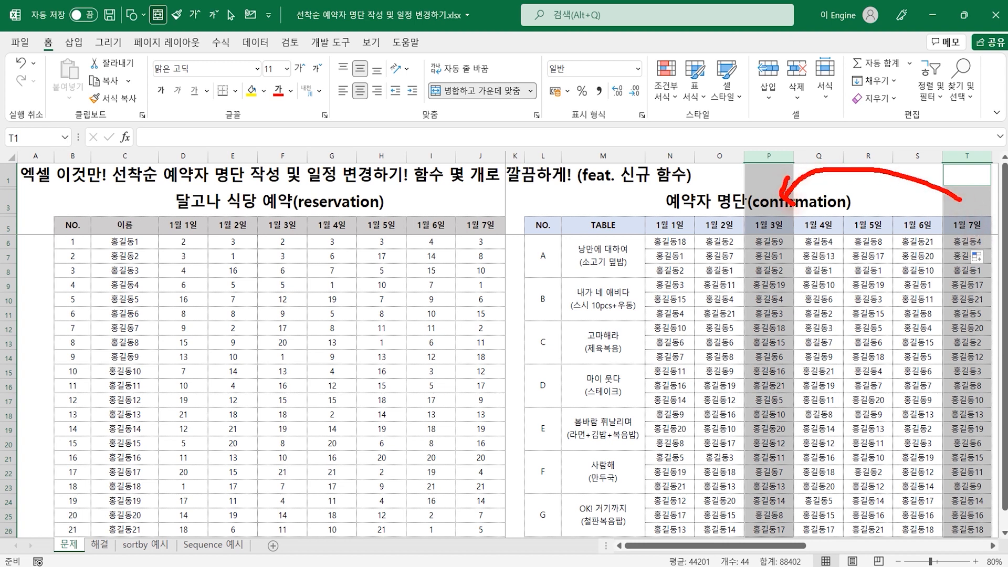
{"action": "left_click_drag", "start_coordinate": [956, 177], "coordinate": [940, 212]}
{"action": "mouse_move", "coordinate": [772, 215]}
{"action": "left_mouse_down"}
{"action": "mouse_move", "coordinate": [785, 221]}
{"action": "mouse_move", "coordinate": [766, 247]}
{"action": "left_mouse_up"}
{"action": "left_click_drag", "start_coordinate": [966, 209], "coordinate": [962, 244]}
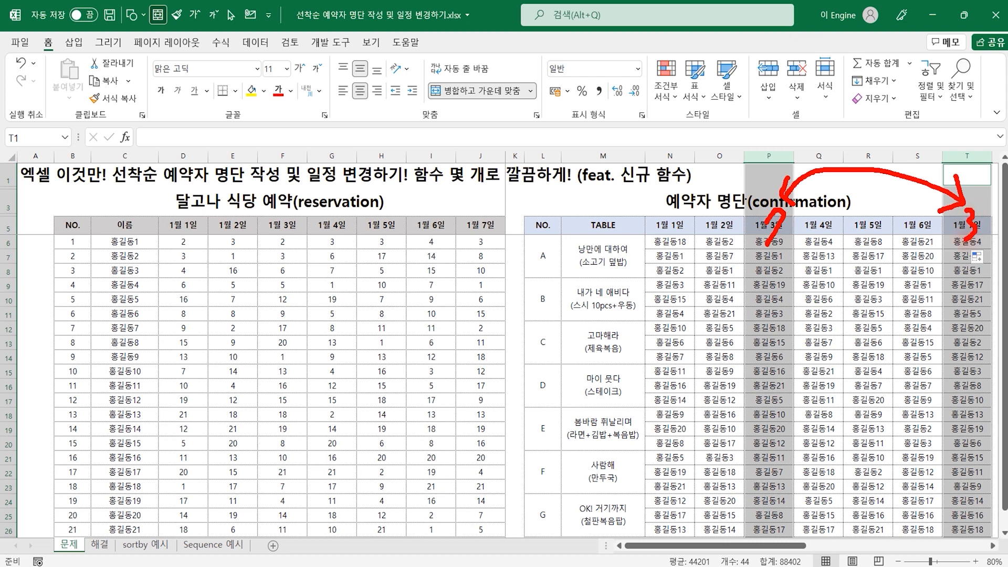
{"action": "key", "text": "Escape"}
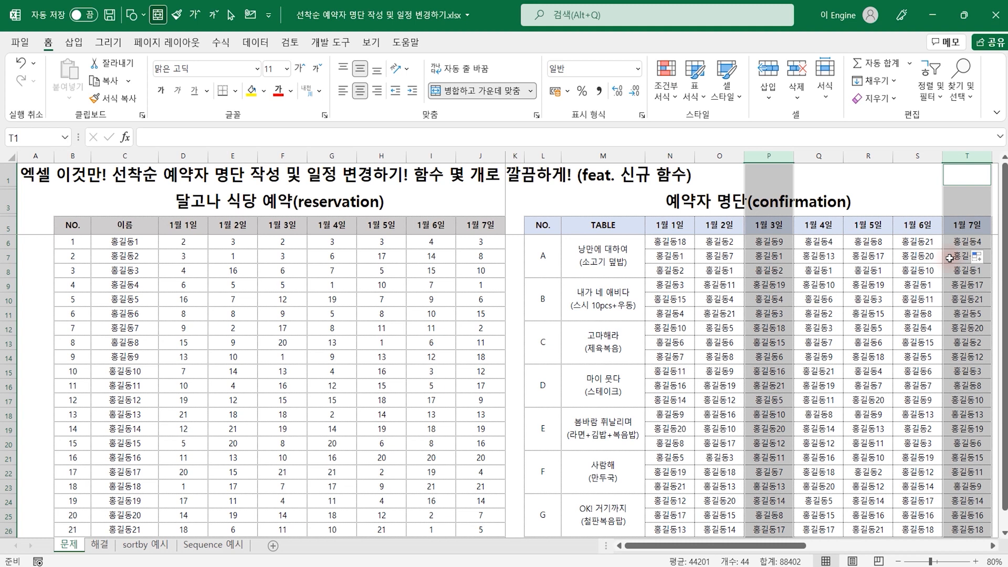
{"action": "left_click_drag", "start_coordinate": [928, 259], "coordinate": [995, 302]}
{"action": "left_click", "coordinate": [929, 303]}
{"action": "left_click", "coordinate": [950, 263]}
Start a SORTBY formula in X6 of the scheduling table with the confirmation range N6:T26 as its array
{"action": "scroll", "coordinate": [862, 252], "scroll_direction": "right", "scroll_amount": 3}
{"action": "left_click", "coordinate": [809, 241]}
{"action": "type", "text": "ㅇ"}
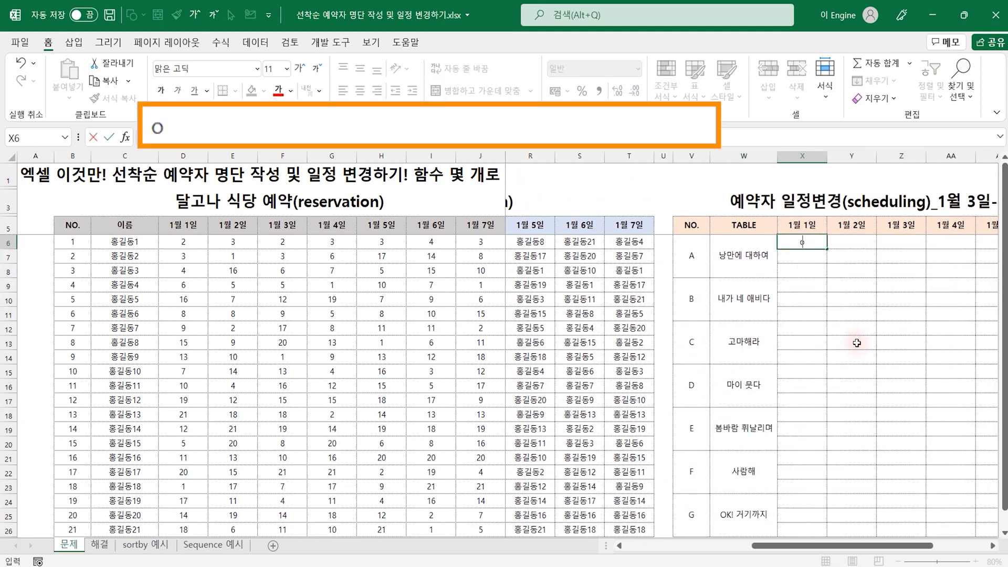
{"action": "key", "text": "BackSpace"}
{"action": "type", "text": "=sortby("}
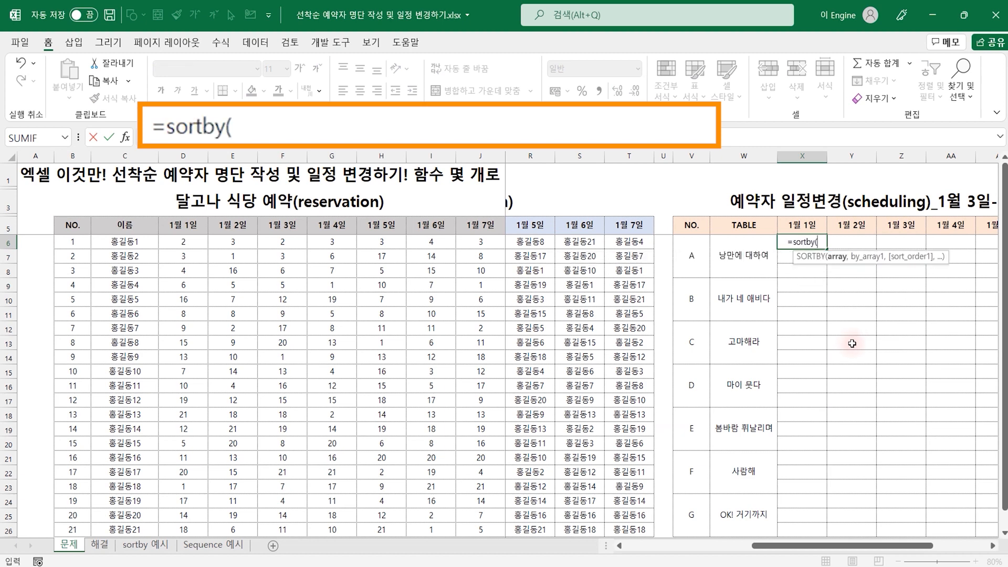
{"action": "left_click_drag", "start_coordinate": [885, 546], "coordinate": [727, 545]}
{"action": "left_click_drag", "start_coordinate": [677, 241], "coordinate": [973, 530]}
{"action": "type", "text": ","}
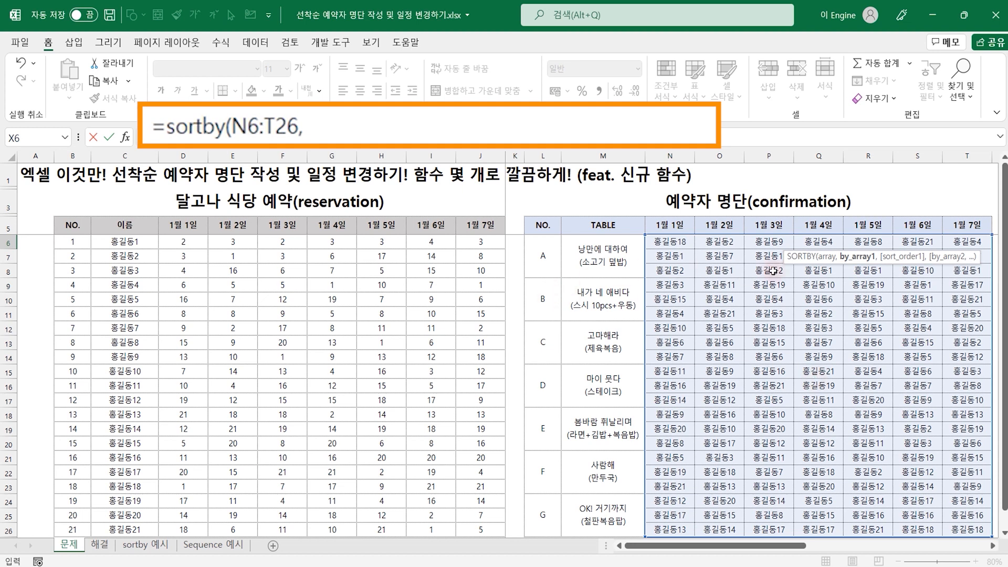
{"action": "left_click_drag", "start_coordinate": [770, 241], "coordinate": [773, 530]}
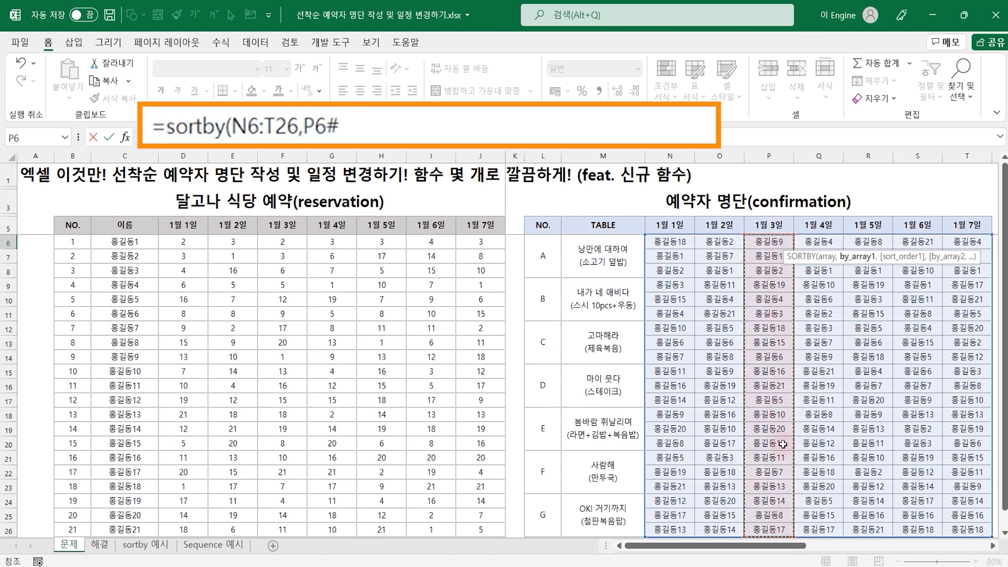
{"action": "type", "text": ","}
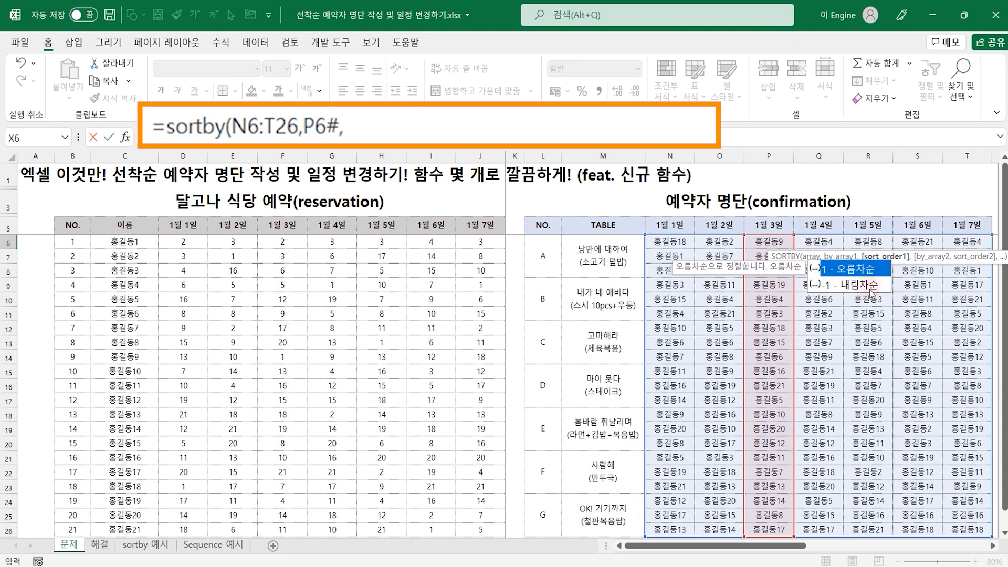
{"action": "key", "text": "BackSpace"}
{"action": "key", "text": "BackSpace"}
{"action": "key", "text": "BackSpace"}
{"action": "key", "text": "BackSpace"}
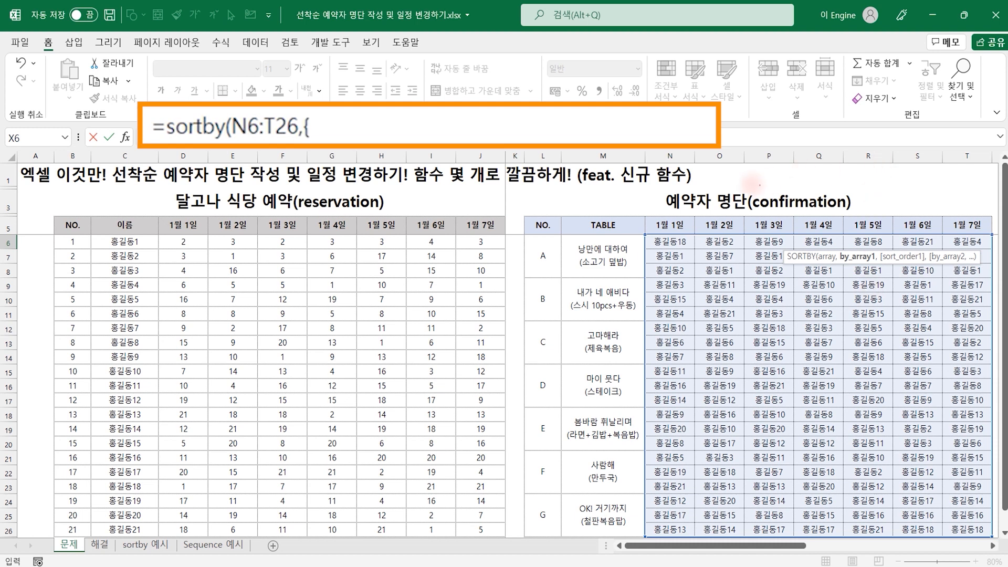
Draw the numbers 1 to 7 over the confirmation date columns, check-mark columns 3 and 7, and clear the drawing
{"action": "mouse_move", "coordinate": [679, 209]}
{"action": "left_mouse_down"}
{"action": "mouse_move", "coordinate": [671, 231]}
{"action": "mouse_move", "coordinate": [726, 223]}
{"action": "mouse_move", "coordinate": [767, 239]}
{"action": "left_mouse_up"}
{"action": "mouse_move", "coordinate": [821, 206]}
{"action": "left_mouse_down"}
{"action": "mouse_move", "coordinate": [843, 227]}
{"action": "mouse_move", "coordinate": [819, 246]}
{"action": "left_mouse_up"}
{"action": "mouse_move", "coordinate": [862, 206]}
{"action": "left_mouse_down"}
{"action": "mouse_move", "coordinate": [874, 210]}
{"action": "mouse_move", "coordinate": [868, 246]}
{"action": "mouse_move", "coordinate": [884, 221]}
{"action": "left_mouse_up"}
{"action": "mouse_move", "coordinate": [926, 203]}
{"action": "left_mouse_down"}
{"action": "mouse_move", "coordinate": [908, 243]}
{"action": "mouse_move", "coordinate": [920, 230]}
{"action": "left_mouse_up"}
{"action": "mouse_move", "coordinate": [965, 216]}
{"action": "left_mouse_down"}
{"action": "mouse_move", "coordinate": [983, 221]}
{"action": "mouse_move", "coordinate": [977, 260]}
{"action": "left_mouse_up"}
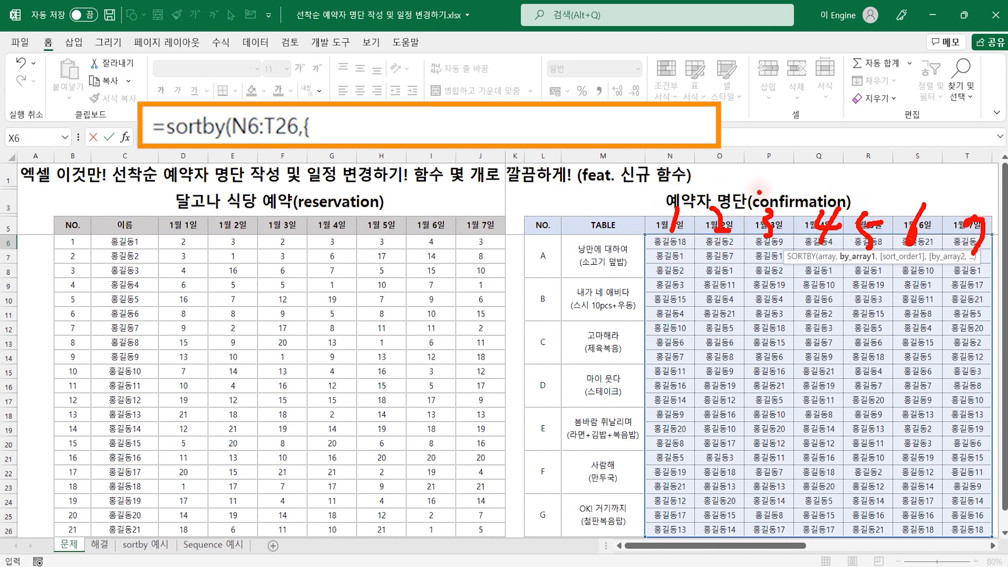
{"action": "left_click_drag", "start_coordinate": [761, 167], "coordinate": [773, 161]}
{"action": "left_click_drag", "start_coordinate": [968, 184], "coordinate": [978, 184]}
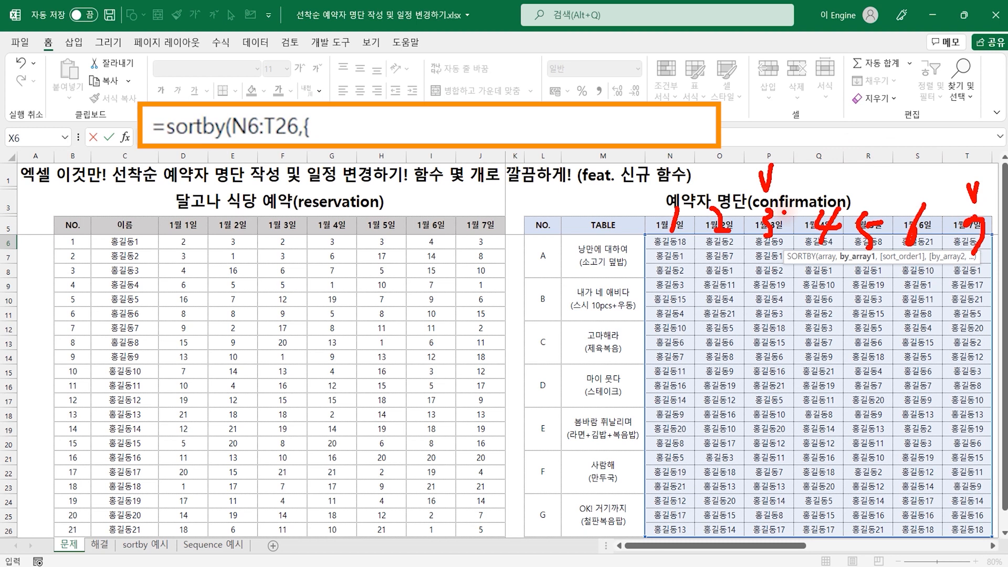
{"action": "key", "text": "Escape"}
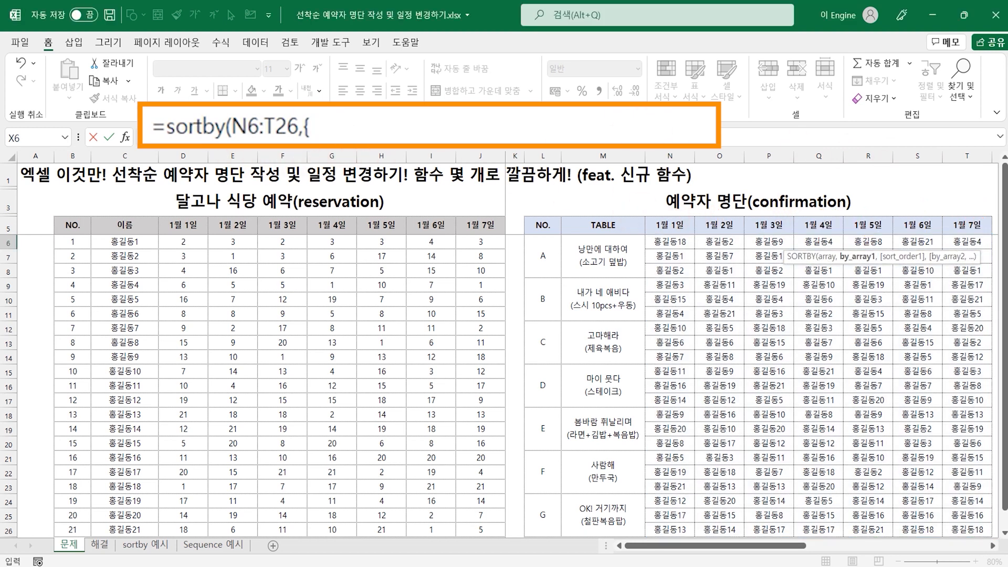
Complete the SORTBY formula with the array constant {1,2,7,4,5,6,3} as its sort key
{"action": "type", "text": "1"}
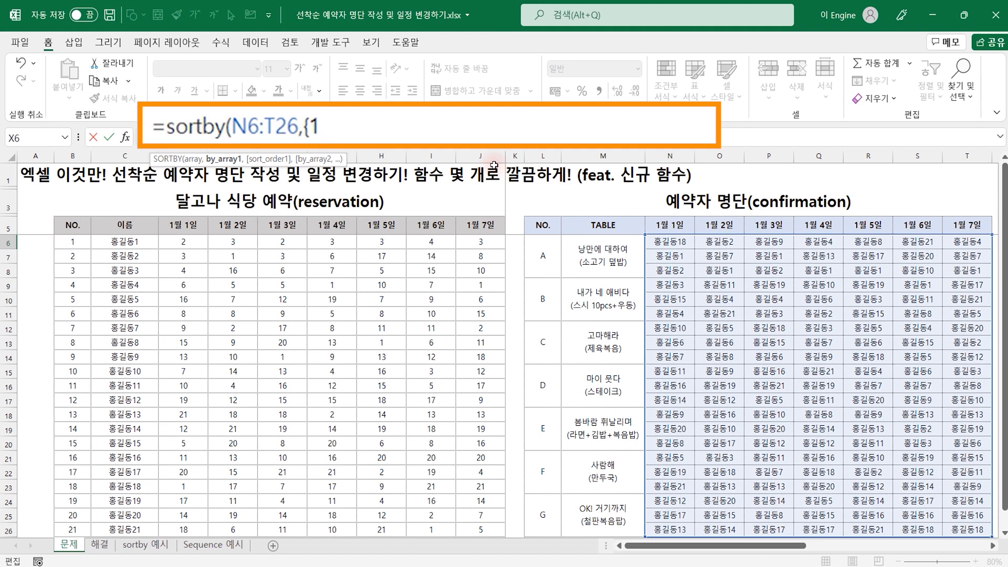
{"action": "type", "text": ",2"}
{"action": "type", "text": ","}
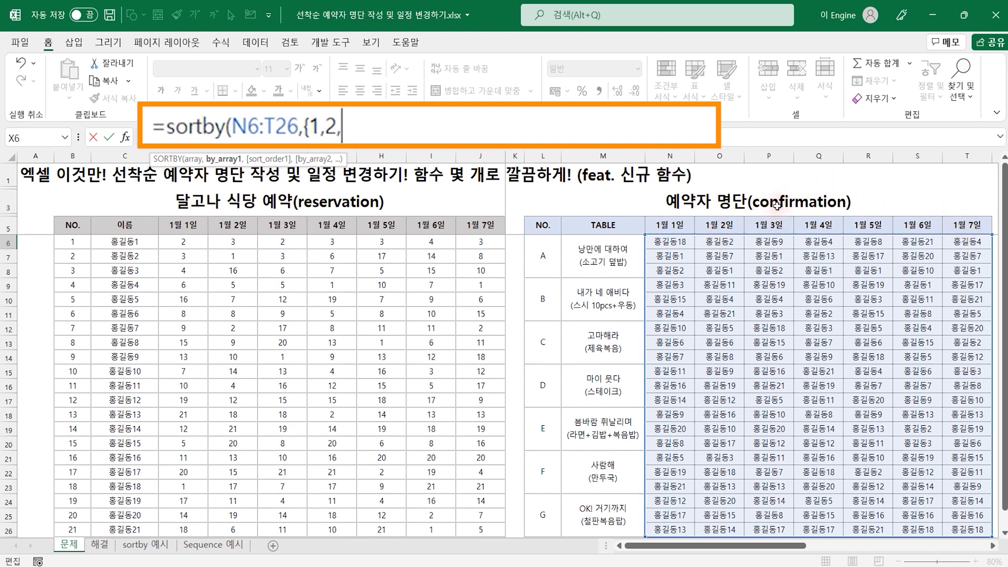
{"action": "type", "text": "7"}
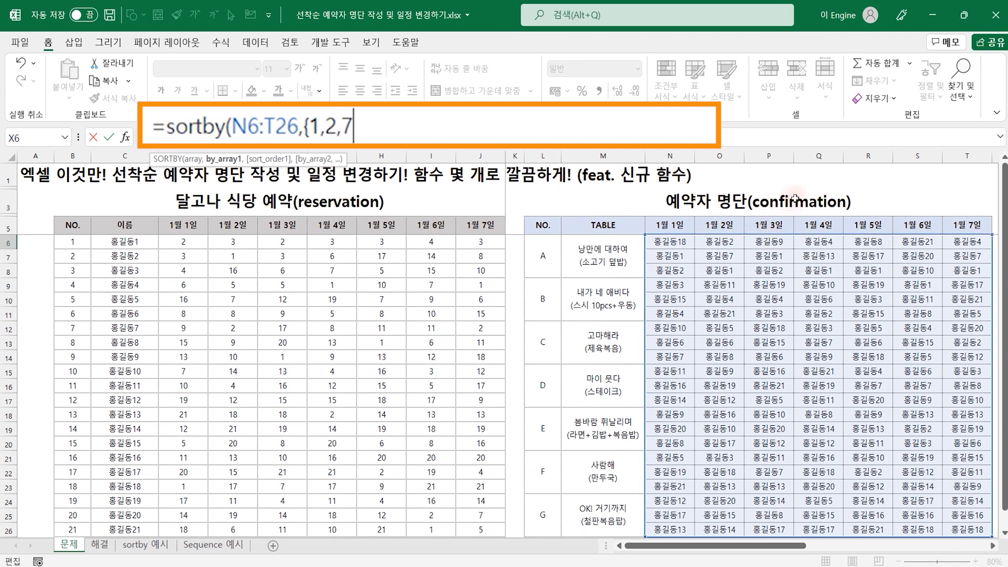
{"action": "type", "text": ", 4,5,6,3"}
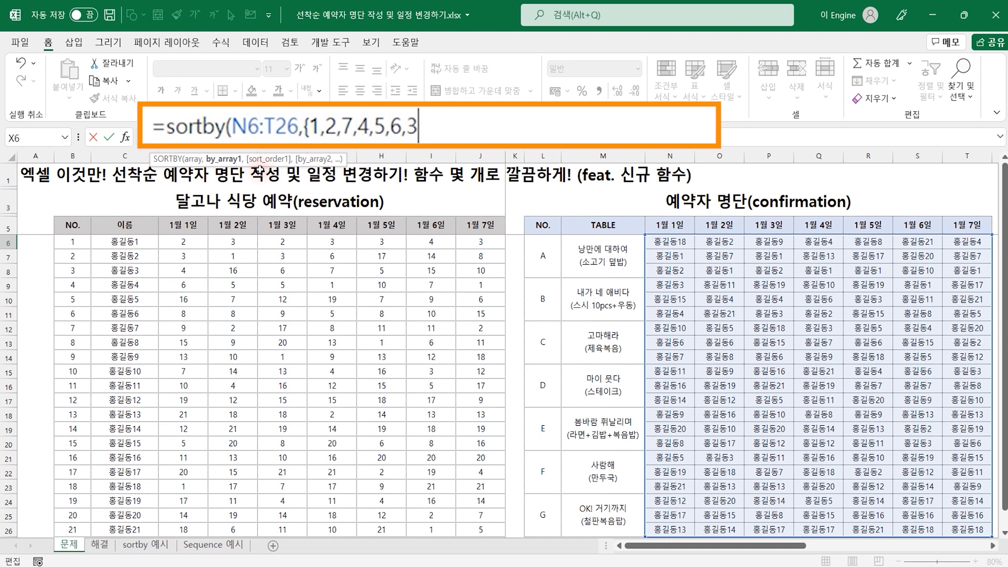
{"action": "type", "text": "})"}
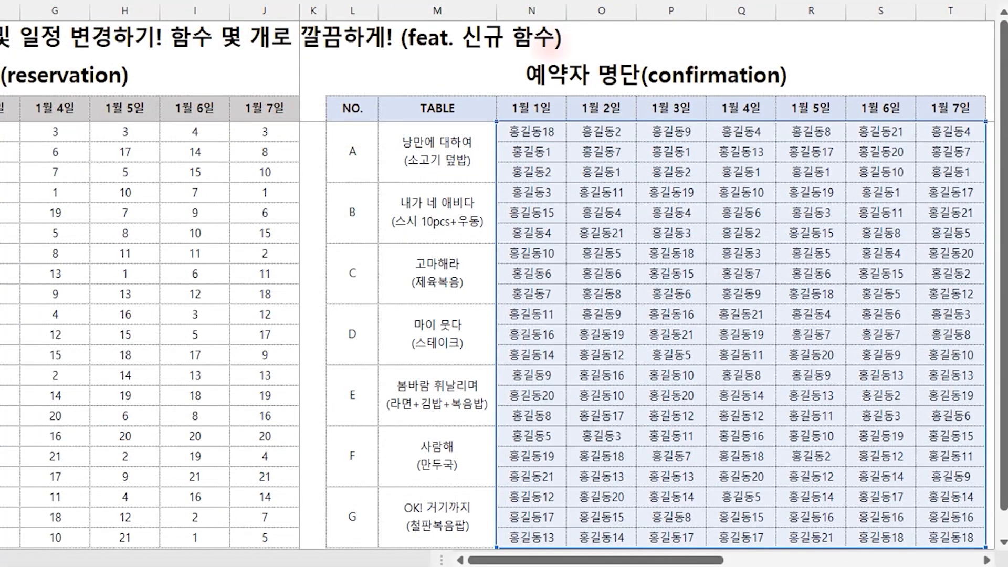
Circle the first 1월 3일 and 1월 7일 confirmation names, sketch the swap between both columns, and clear the drawing
{"action": "mouse_move", "coordinate": [694, 146]}
{"action": "left_mouse_down"}
{"action": "mouse_move", "coordinate": [704, 122]}
{"action": "mouse_move", "coordinate": [699, 149]}
{"action": "left_mouse_up"}
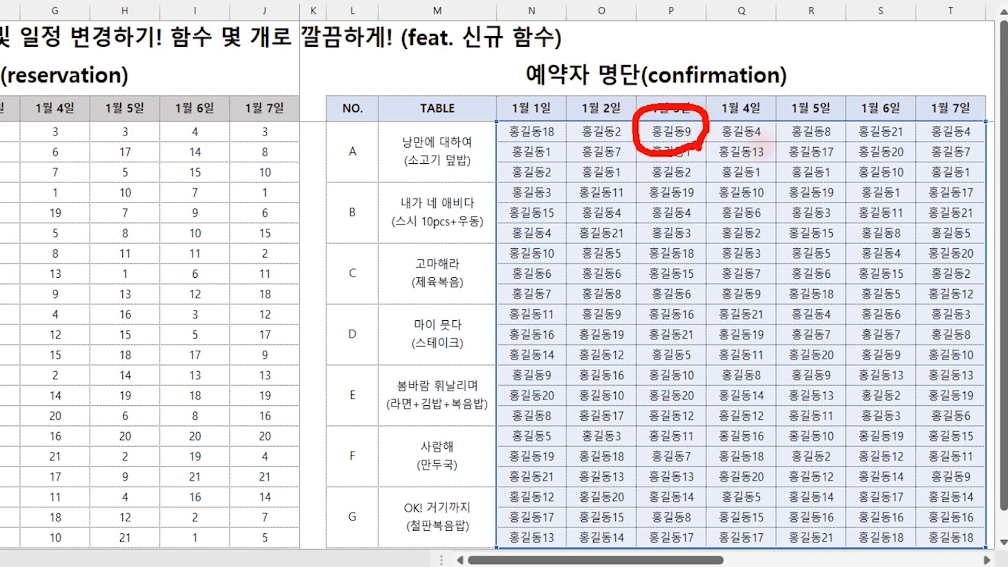
{"action": "mouse_move", "coordinate": [976, 146]}
{"action": "left_mouse_down"}
{"action": "mouse_move", "coordinate": [953, 154]}
{"action": "mouse_move", "coordinate": [917, 132]}
{"action": "mouse_move", "coordinate": [967, 111]}
{"action": "mouse_move", "coordinate": [974, 143]}
{"action": "left_mouse_up"}
{"action": "mouse_move", "coordinate": [718, 81]}
{"action": "left_mouse_down"}
{"action": "mouse_move", "coordinate": [712, 120]}
{"action": "mouse_move", "coordinate": [925, 128]}
{"action": "mouse_move", "coordinate": [899, 153]}
{"action": "left_mouse_up"}
{"action": "left_click_drag", "start_coordinate": [678, 167], "coordinate": [650, 424]}
{"action": "left_click_drag", "start_coordinate": [940, 157], "coordinate": [931, 428]}
{"action": "key", "text": "Escape"}
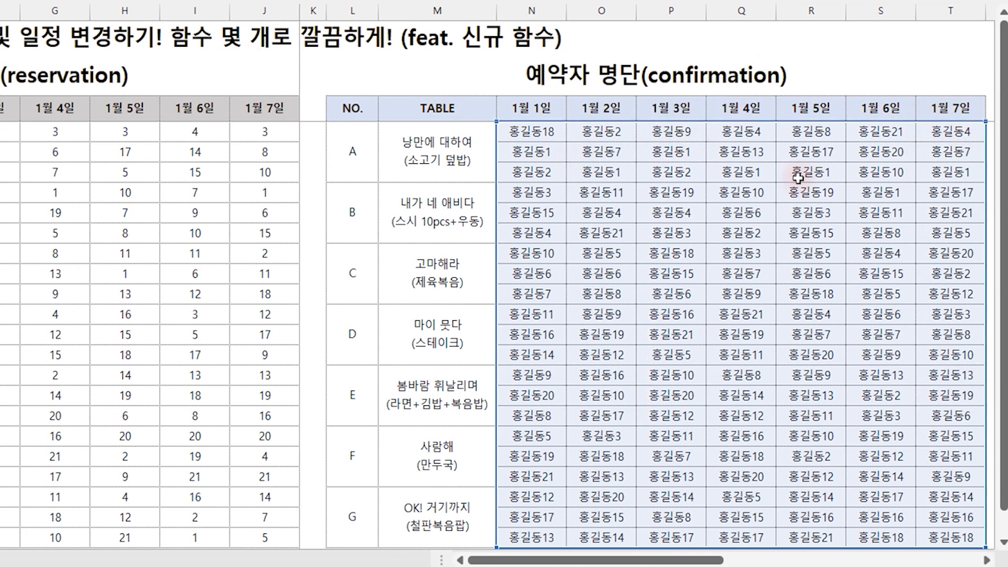
Commit the SORTBY formula in X6 and go to the first 1월 3일 name in the scheduling table
{"action": "key", "text": "Return"}
{"action": "key", "text": "Up"}
{"action": "key", "text": "Right"}
{"action": "key", "text": "Right"}
{"action": "key", "text": "Right"}
{"action": "key", "text": "Right"}
{"action": "key", "text": "Right"}
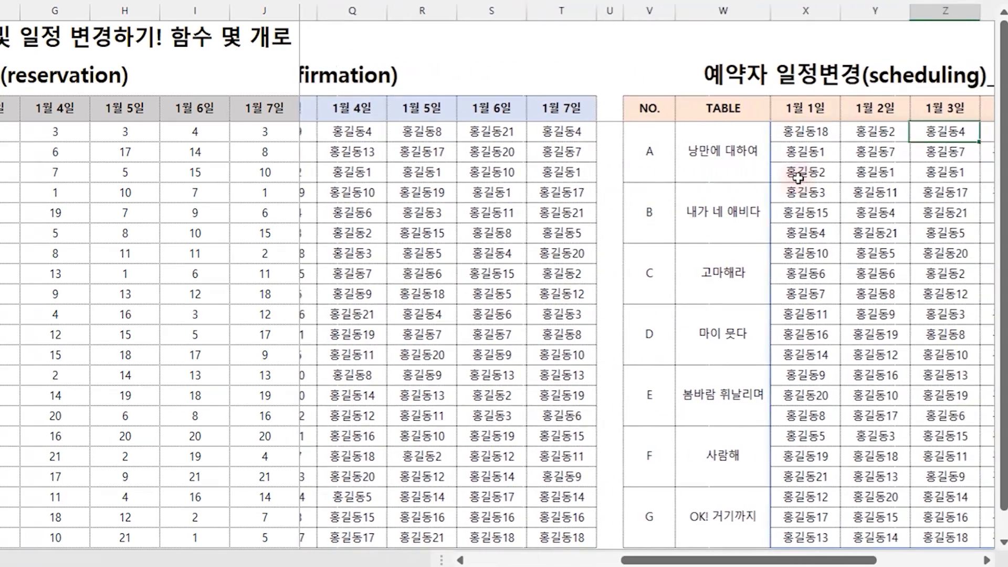